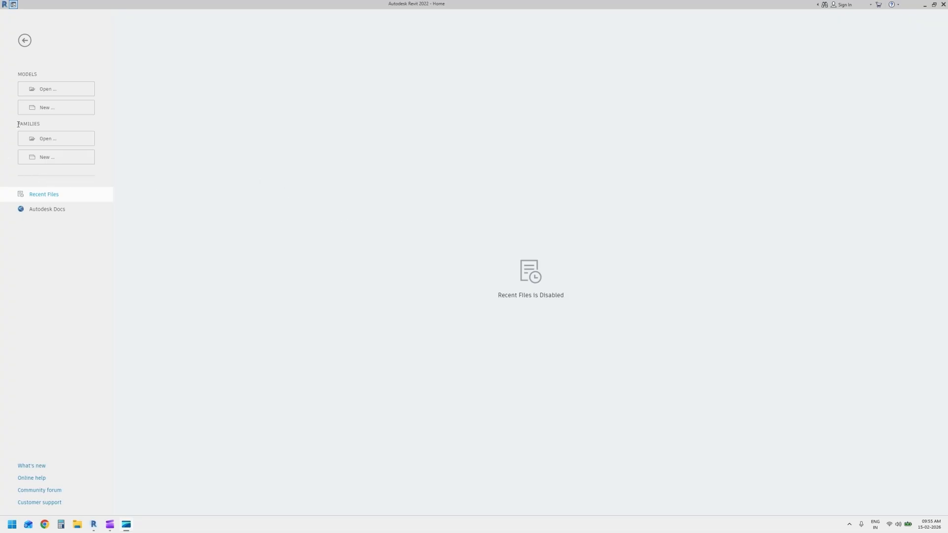
Create a new family from the Metric Column.rft template
left_click(87, 158)
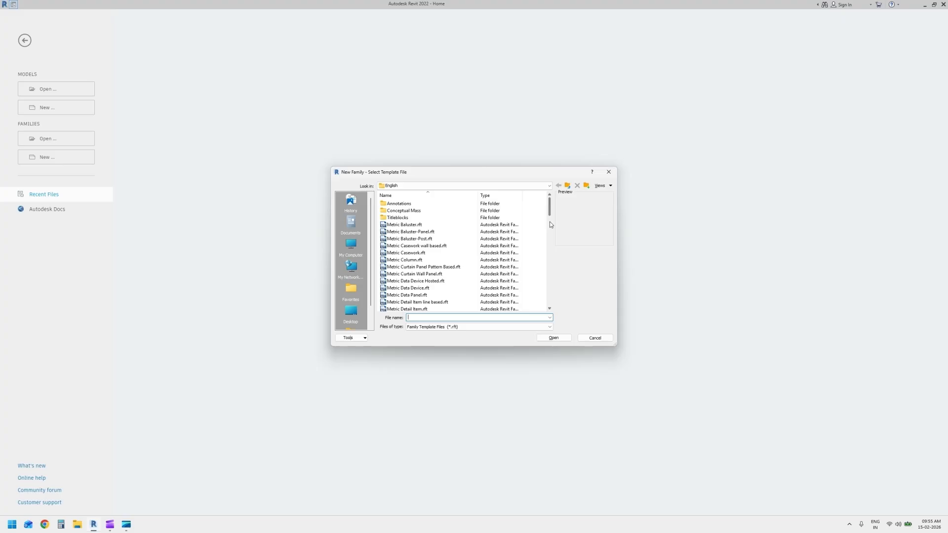
left_click(402, 261)
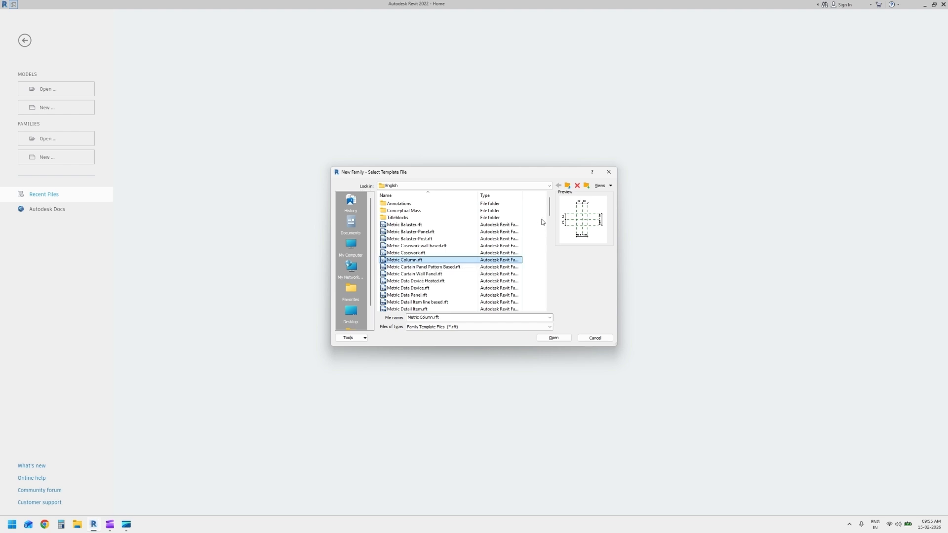
left_click_drag(549, 207, 550, 301)
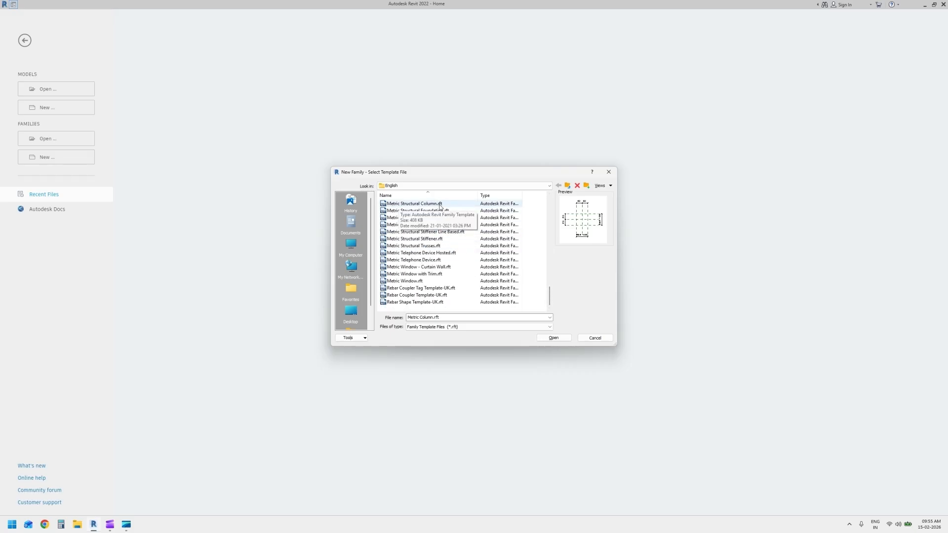
left_click_drag(550, 297, 561, 199)
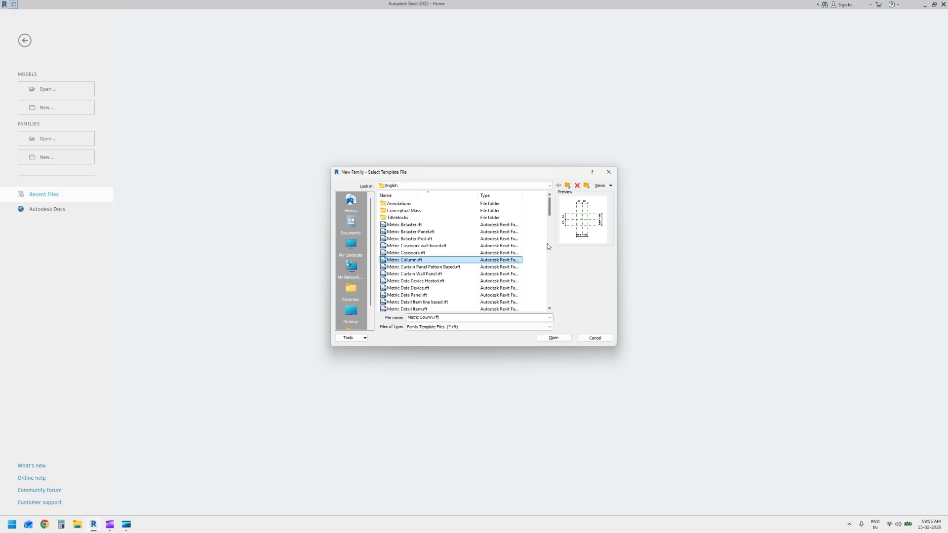
left_click_drag(548, 209, 545, 314)
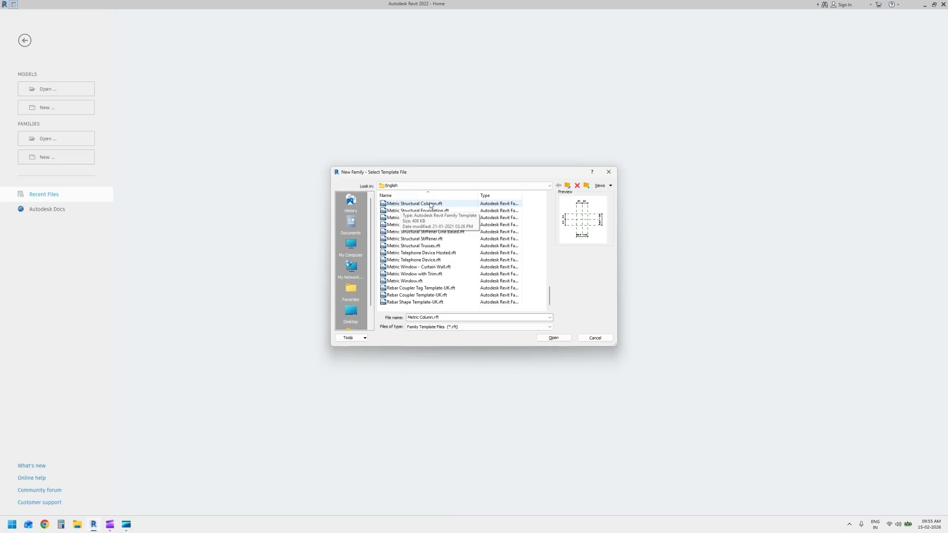
left_click_drag(548, 299, 550, 201)
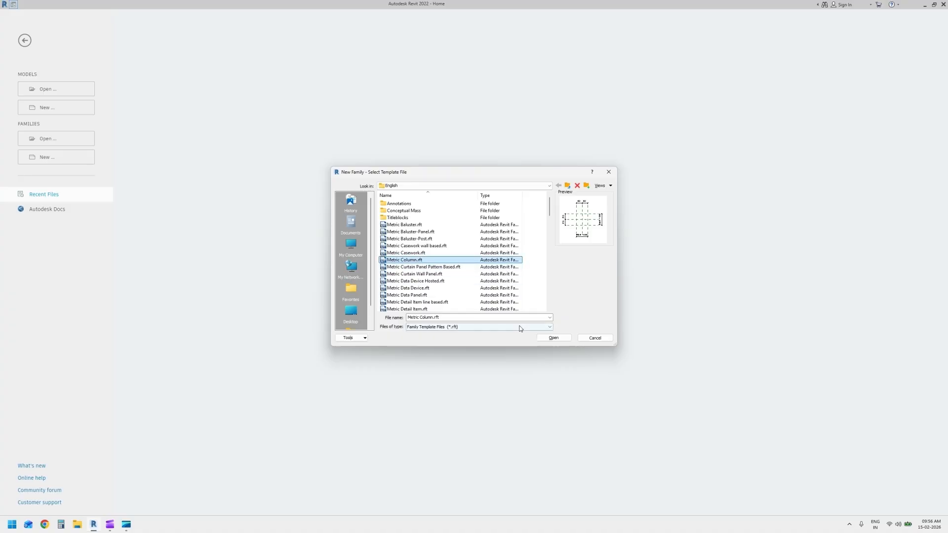
left_click(553, 338)
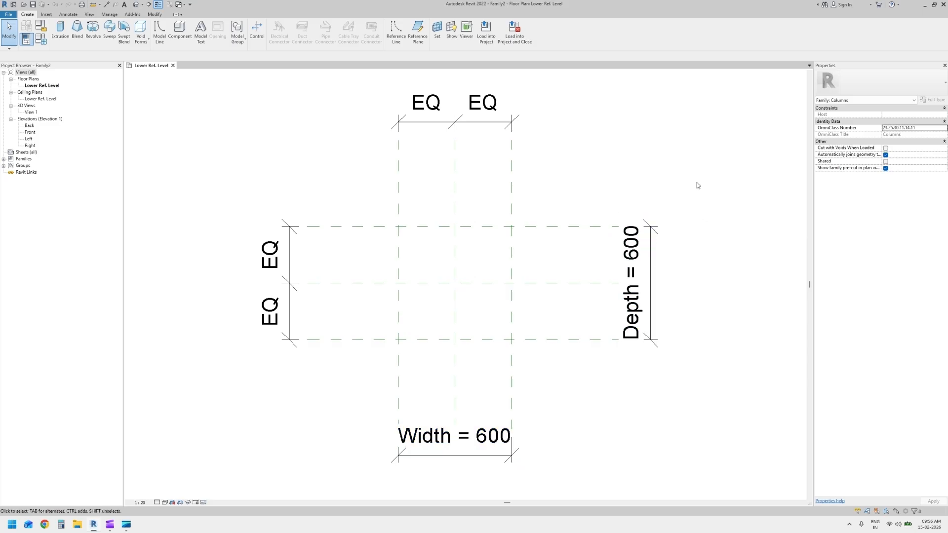
Inspect the column template's reference levels in the Back elevation and return to the Lower Ref. Level floor plan
double_click(30, 125)
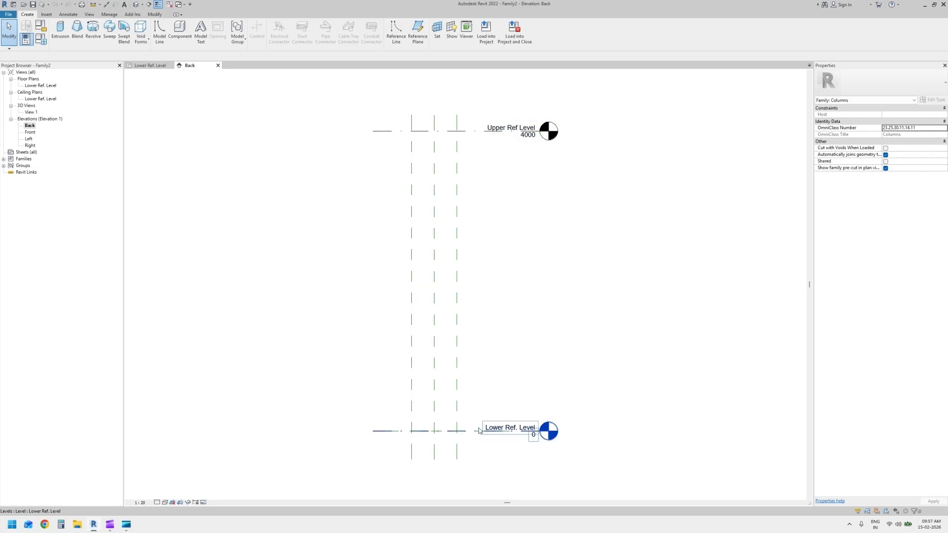
left_click(32, 86)
double_click(32, 86)
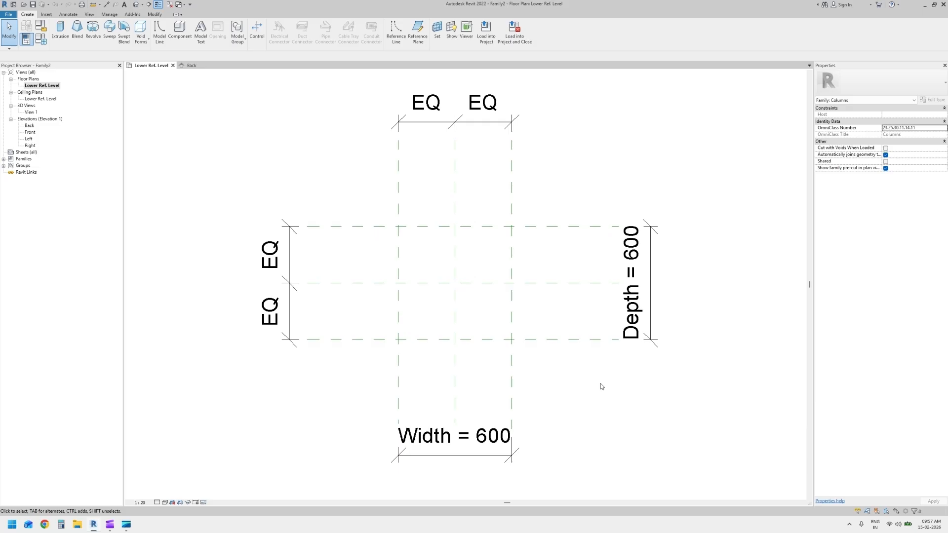
Start an extrusion and sketch a 600 x 600 rectangle between opposite corner intersections of the outer reference planes
left_click(60, 29)
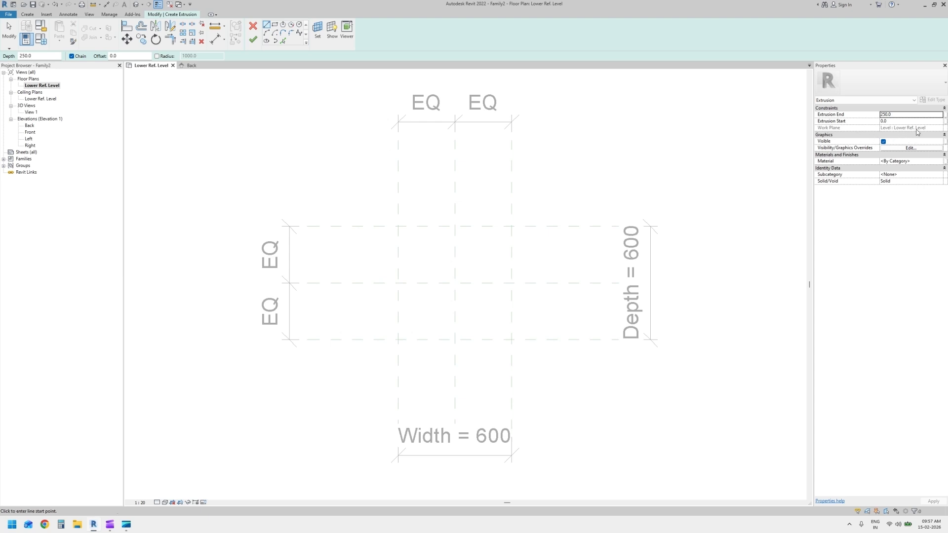
left_click(275, 25)
left_click(399, 227)
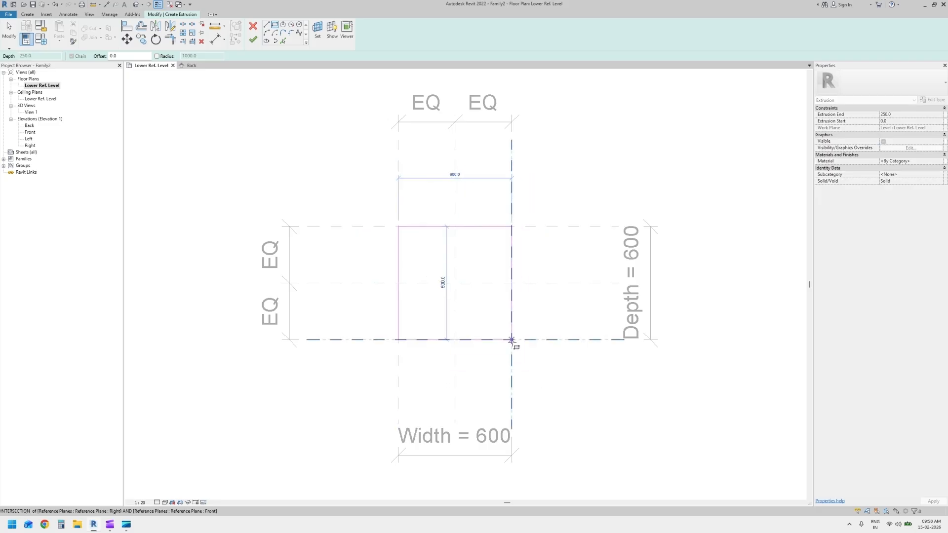
left_click(511, 340)
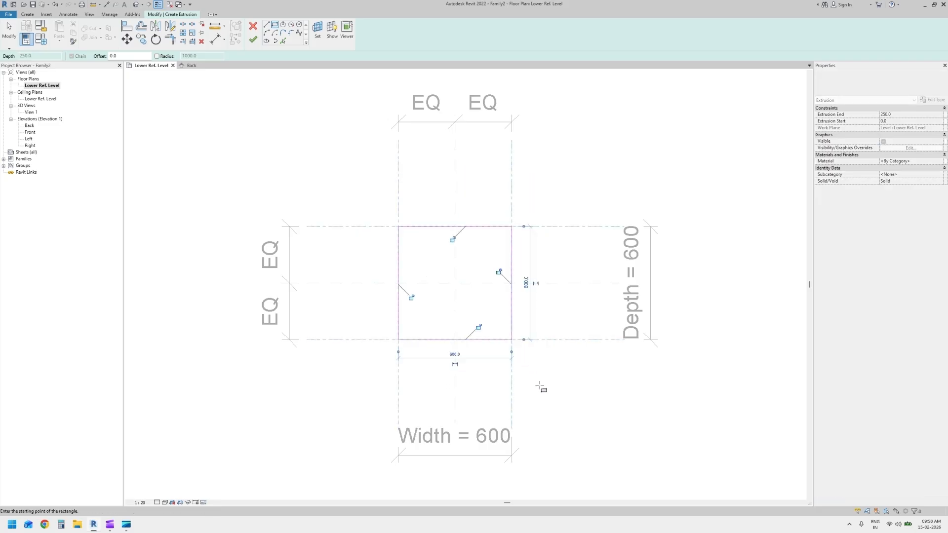
Lock all four sides of the rectangle to the width and depth reference planes and finish the extrusion
left_click(500, 272)
left_click(452, 239)
left_click(411, 297)
left_click(478, 327)
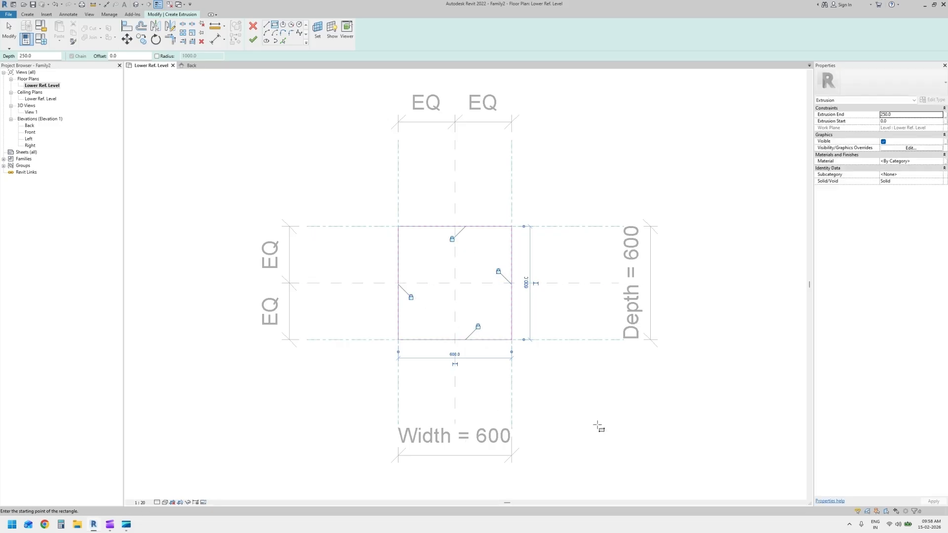
left_click(253, 40)
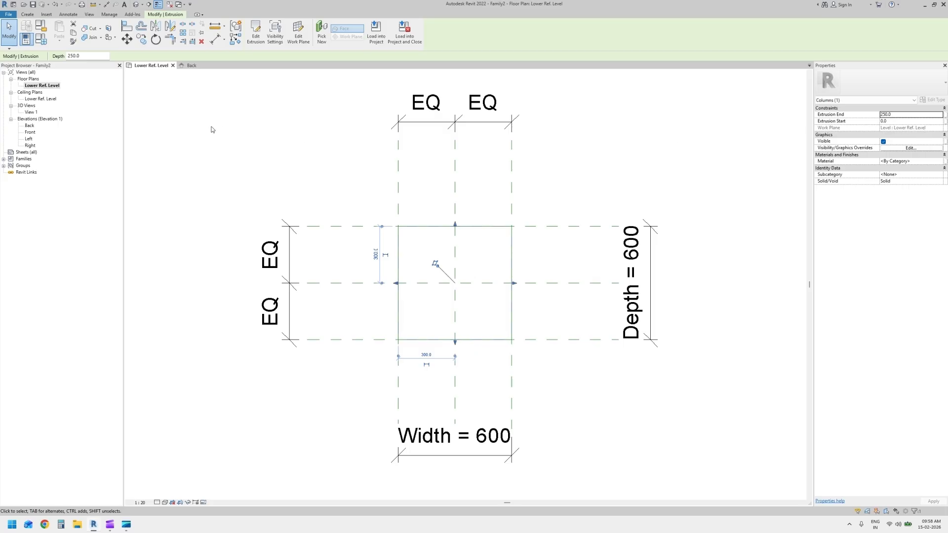
In the Back elevation, align the extrusion's bottom face to the Lower Ref. Level and lock it
double_click(30, 125)
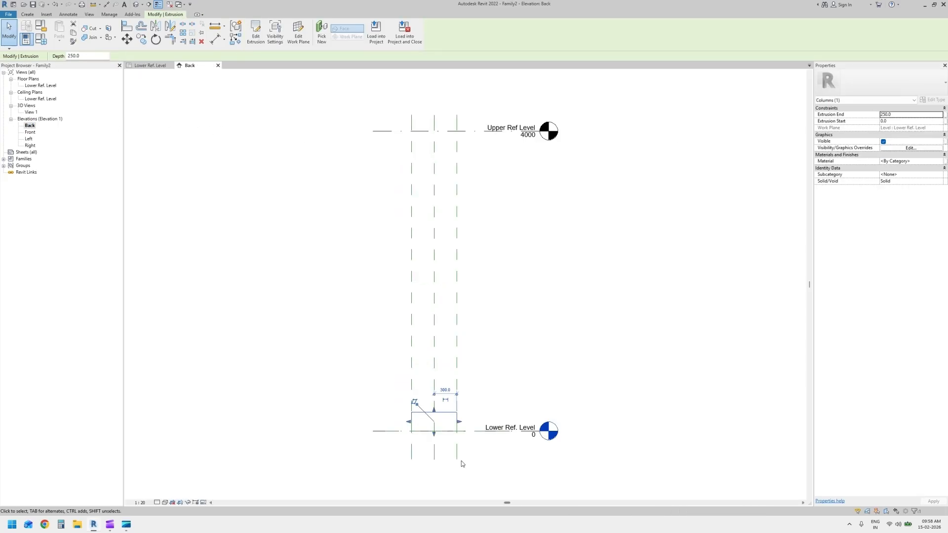
scroll(438, 434, "up", 3)
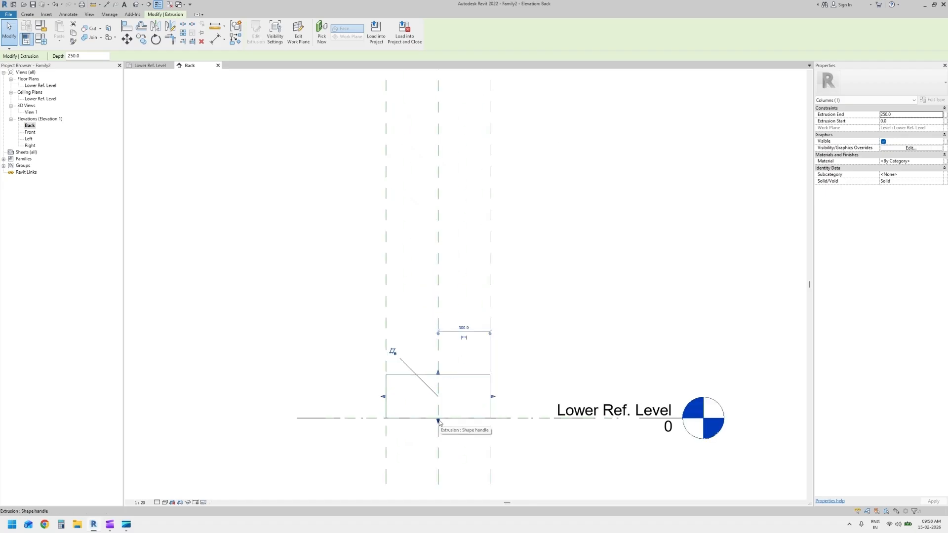
scroll(488, 434, "down", 3)
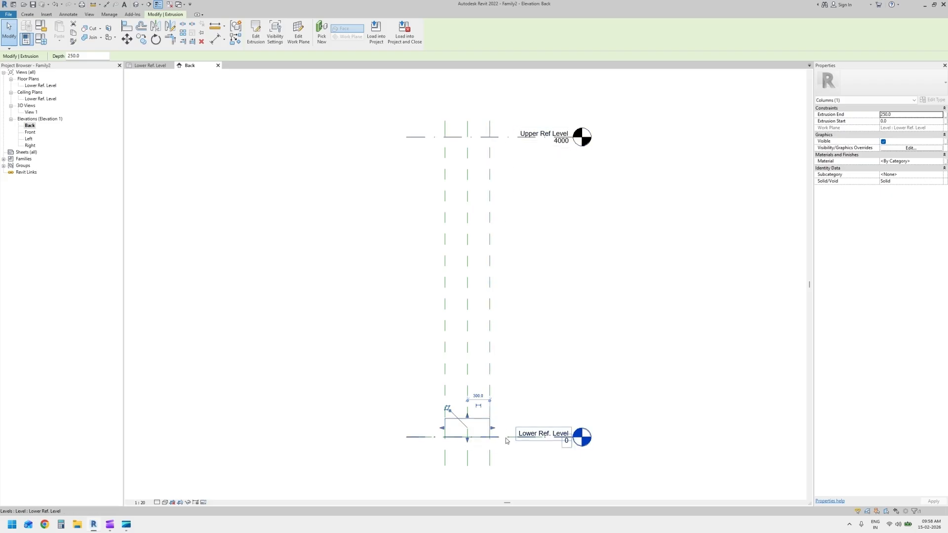
key("Escape")
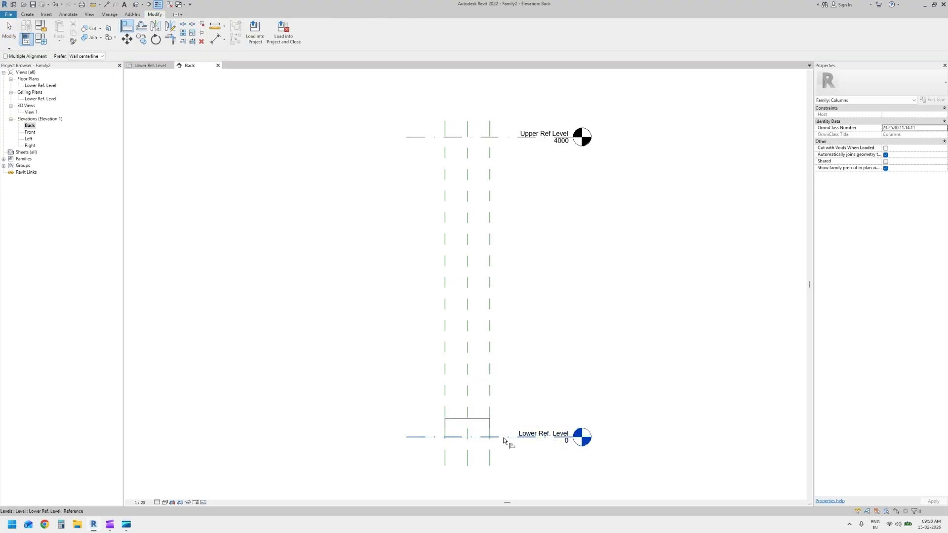
left_click(502, 437)
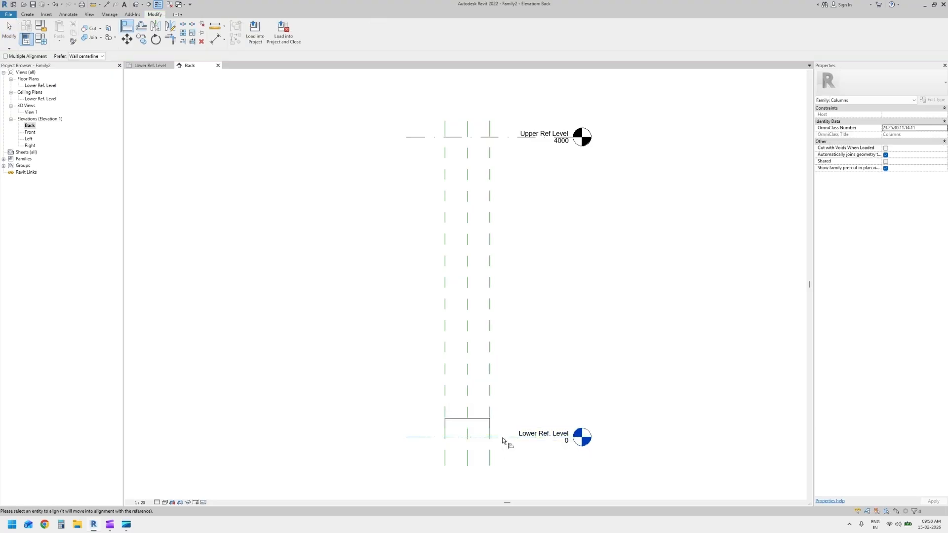
left_click(471, 437)
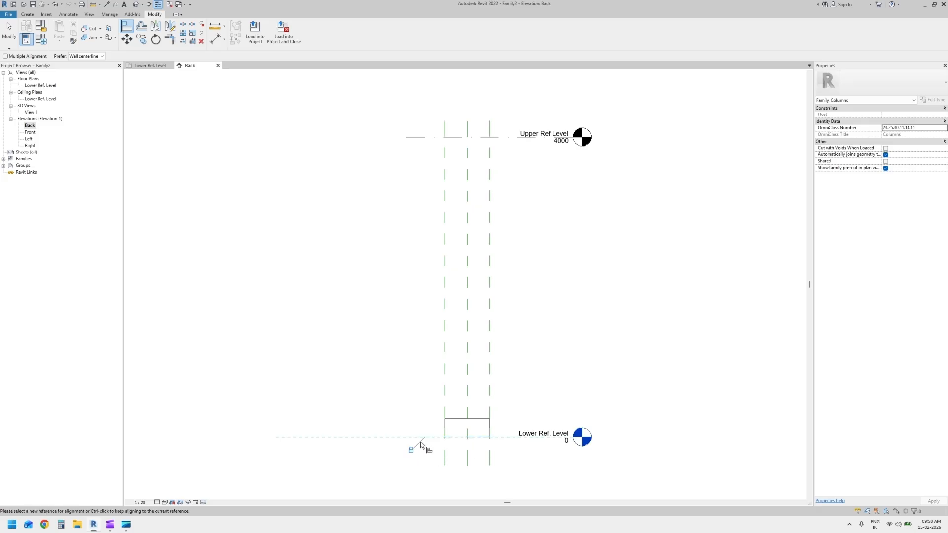
Align the extrusion's top face to the Upper Ref Level and end the Align command
left_click(502, 137)
left_click(464, 419)
key("Escape")
key("Escape")
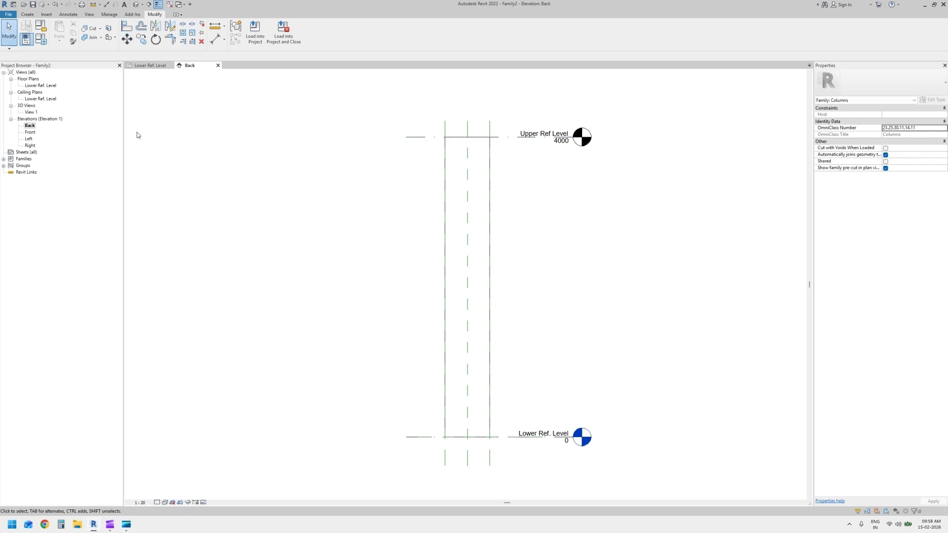
Check the column extrusion against its levels and reference planes in the Back elevation and the Lower Ref. Level plan
double_click(42, 86)
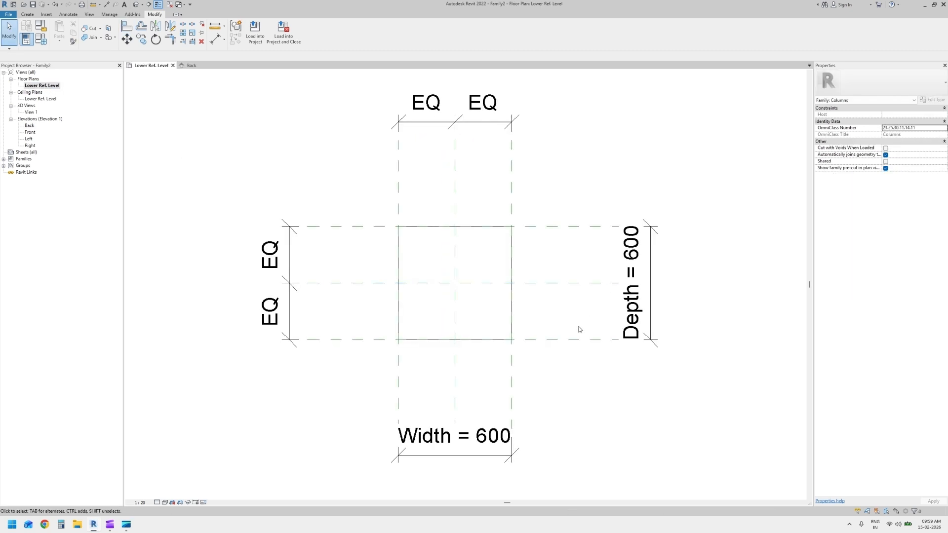
key("ctrl+Tab")
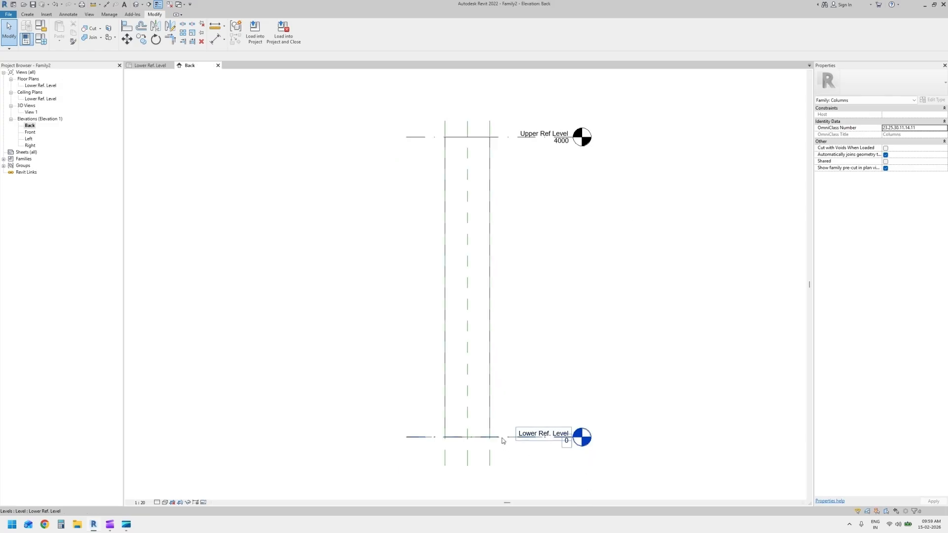
left_click(491, 411)
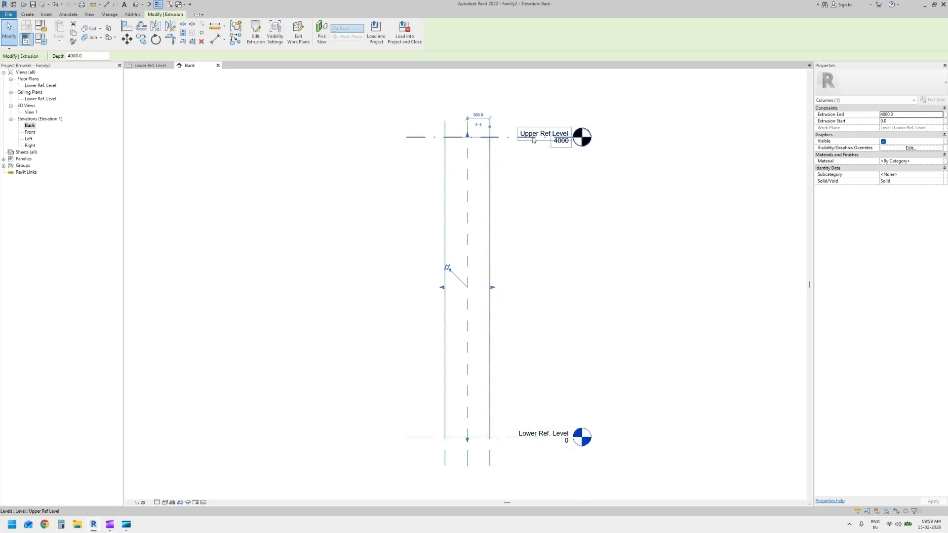
left_click(362, 132)
left_click(150, 65)
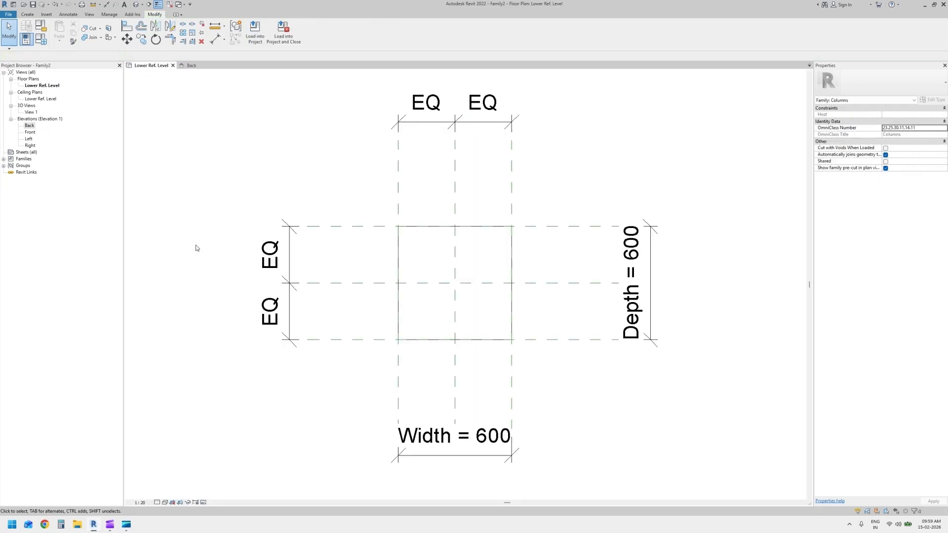
left_click(513, 295)
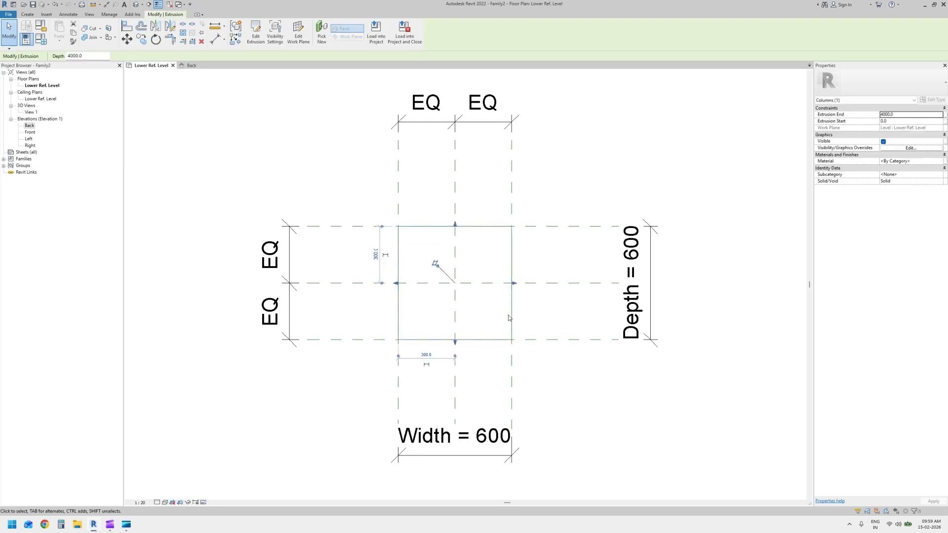
left_click(541, 380)
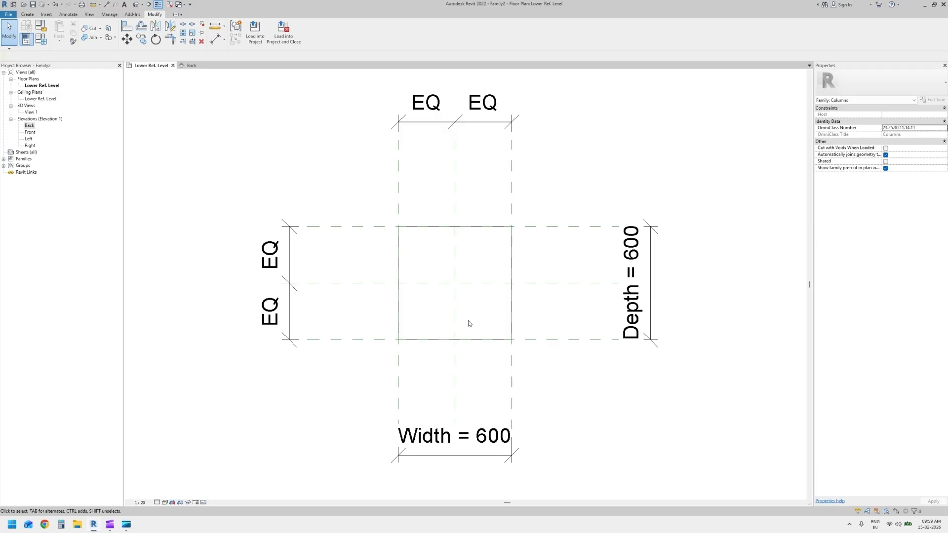
Save the family in Documents as "Learning Arch Column - Rec"
left_click(10, 16)
mouse_move(51, 103)
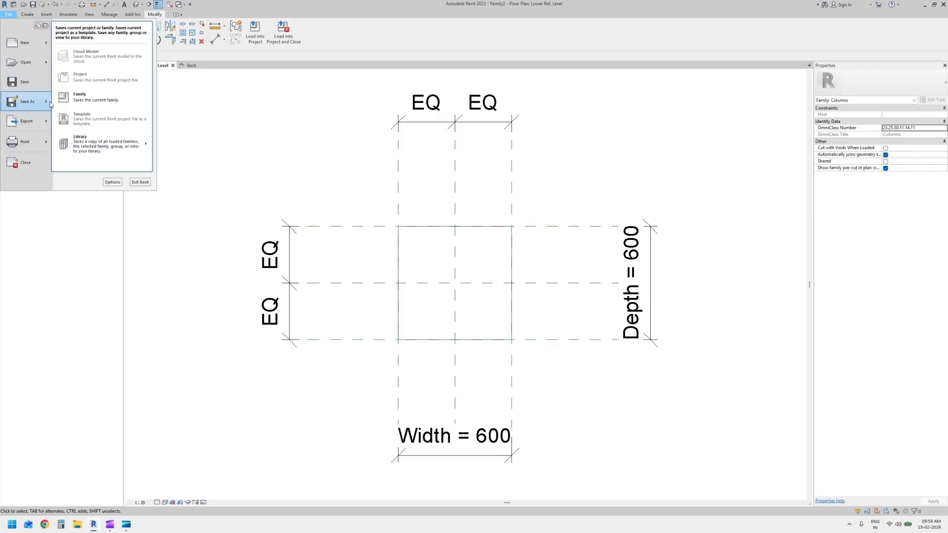
left_click(113, 99)
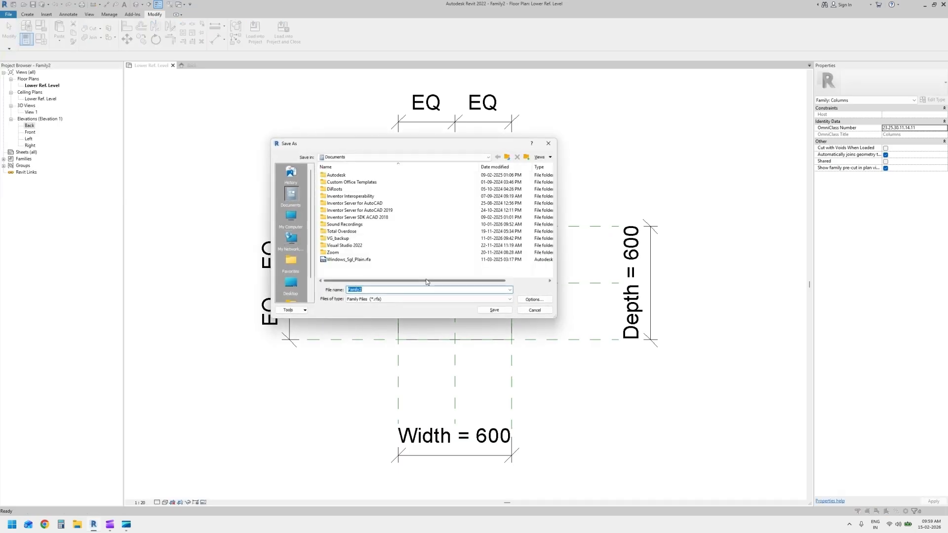
type("Learning Arch Column - Rec")
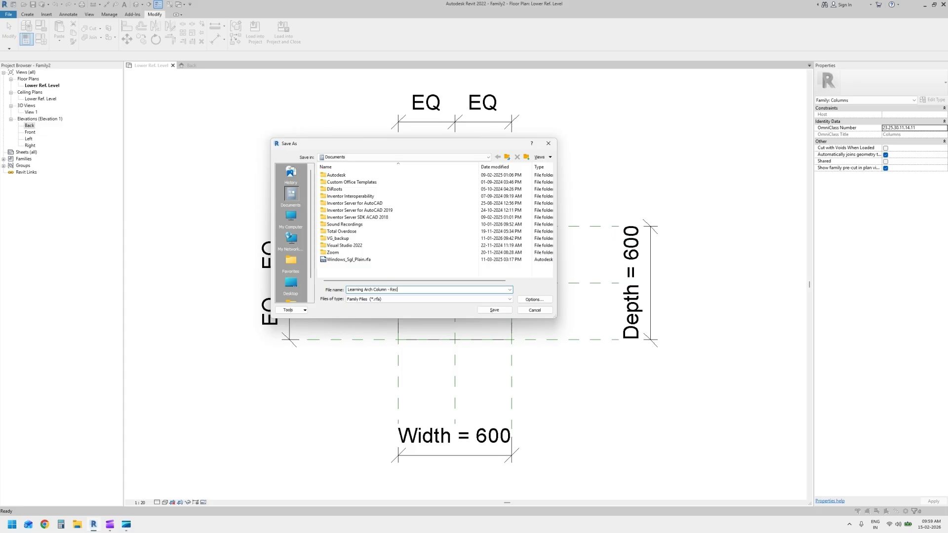
left_click(493, 310)
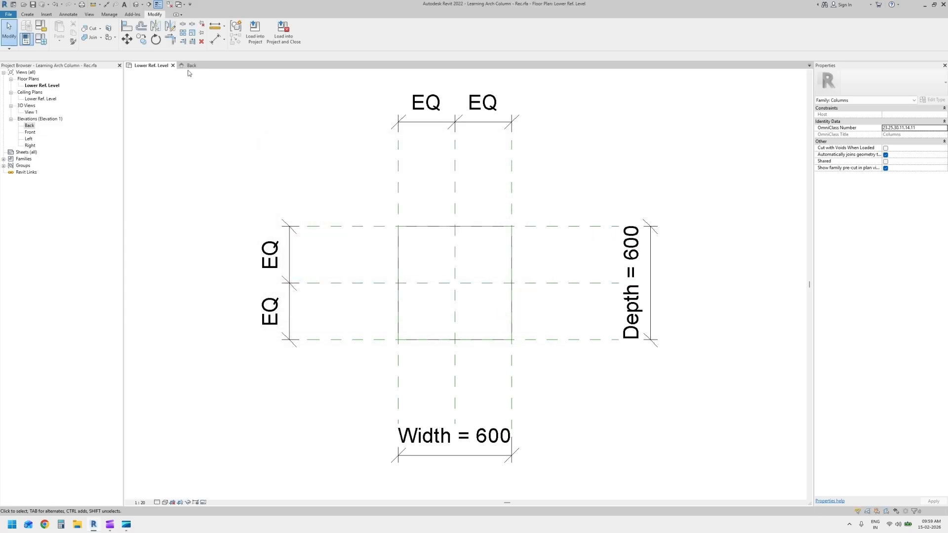
Create a new project, choosing another template in place of the Construction Template
left_click(13, 5)
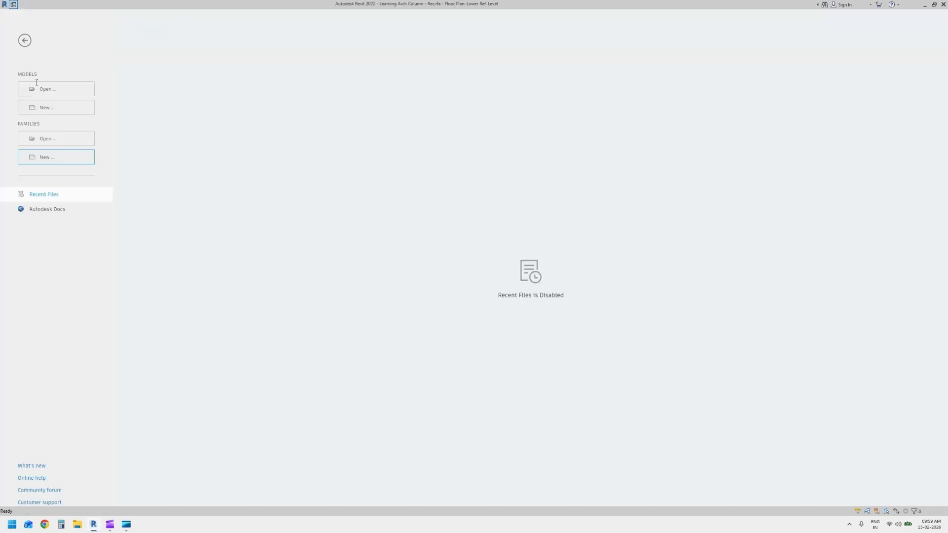
left_click(62, 109)
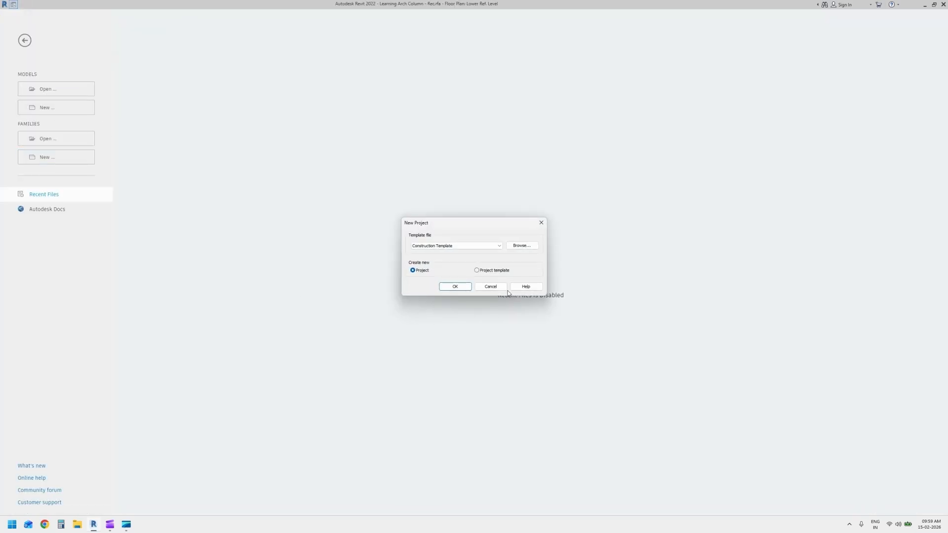
left_click(464, 245)
left_click(462, 259)
left_click(455, 287)
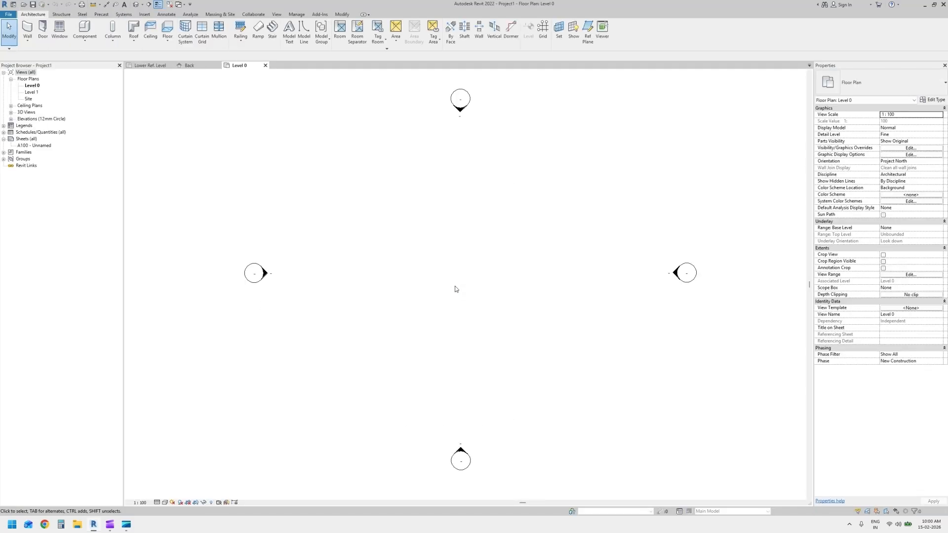
Load the "Learning Arch Column - Rec" family into the new project
left_click(150, 66)
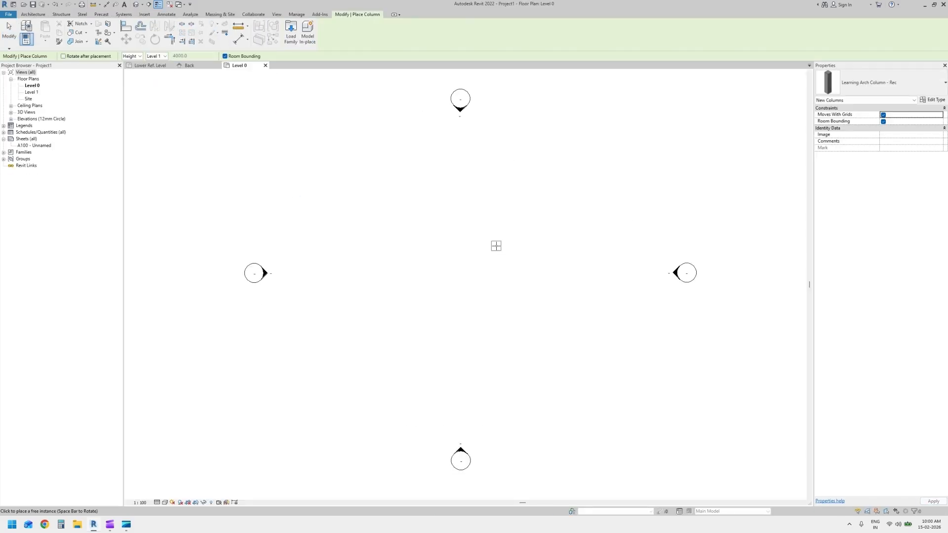
Place one column near the centre of the Level 0 plan and keep it on the "Learning Arch Column - Rec" type
left_click(458, 293)
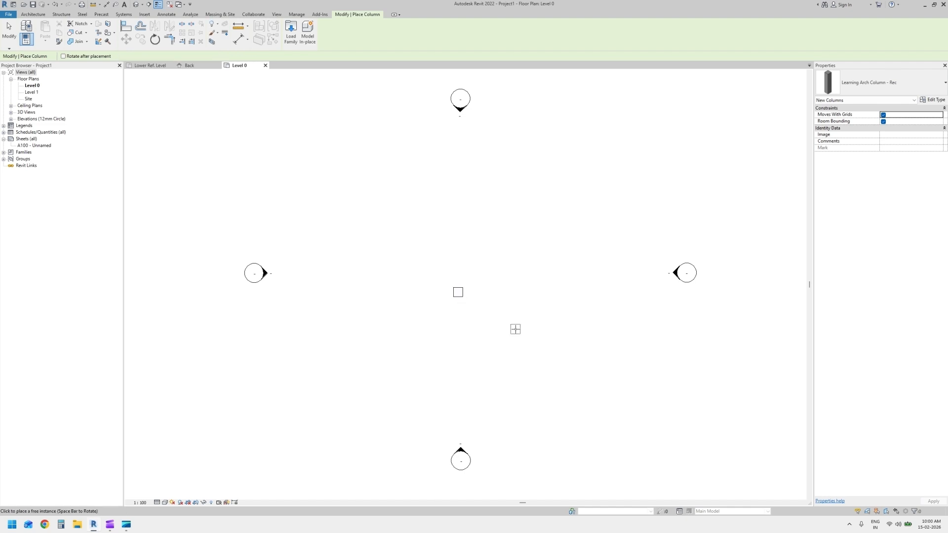
key("Escape")
left_click(458, 292)
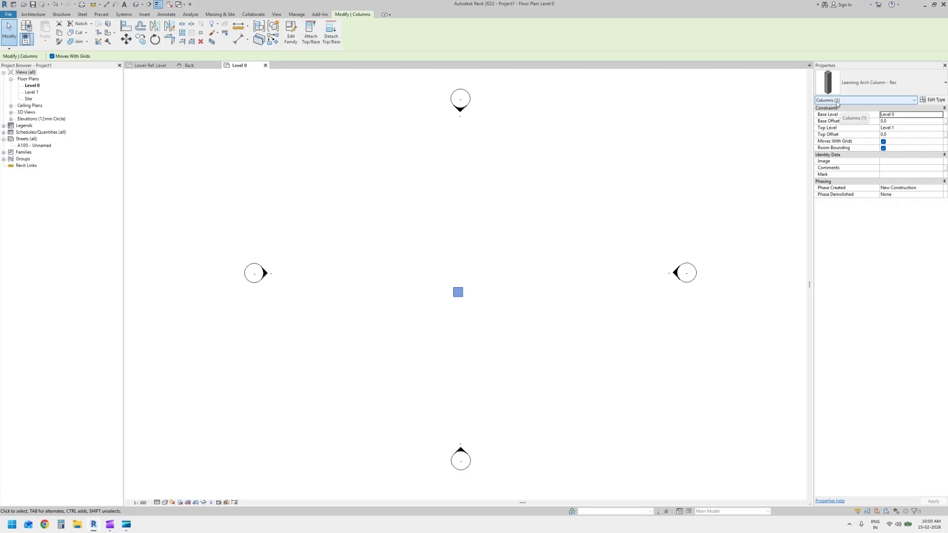
left_click(870, 83)
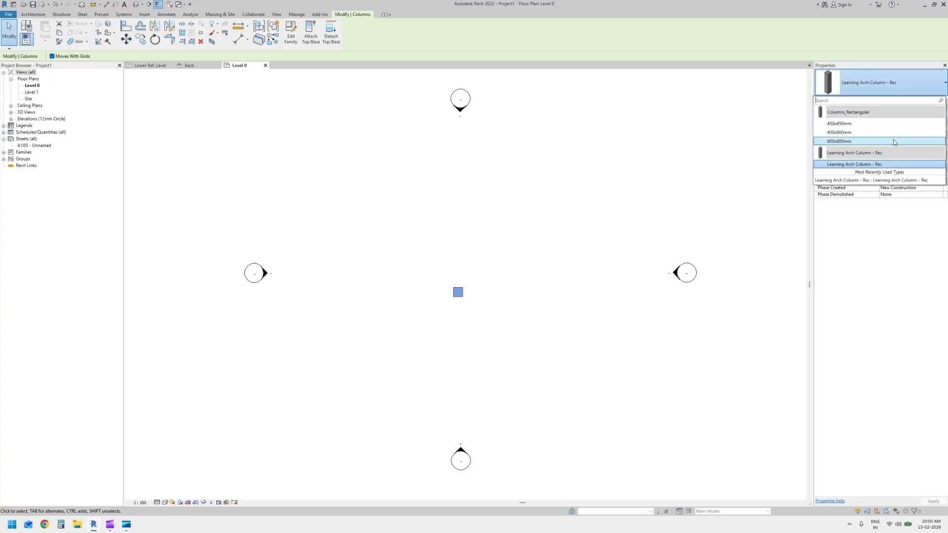
mouse_move(876, 166)
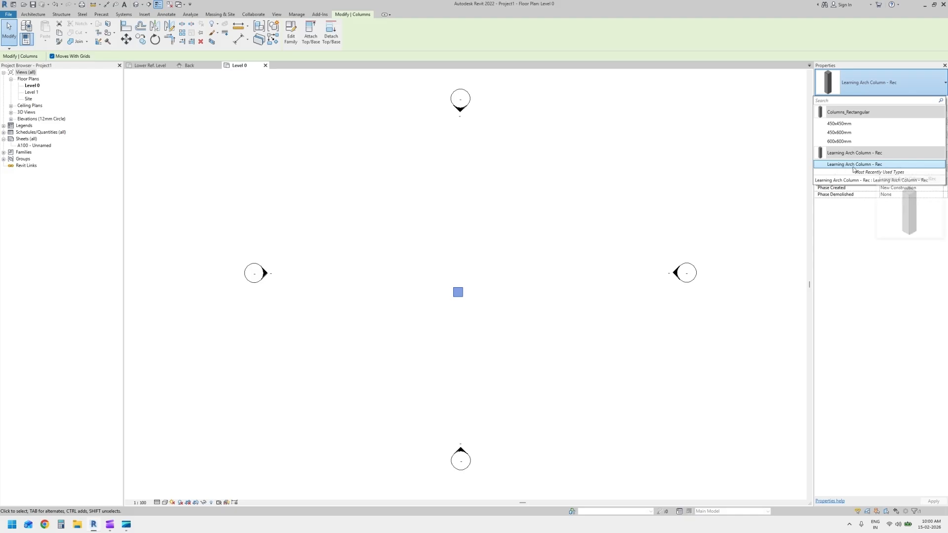
left_click(878, 166)
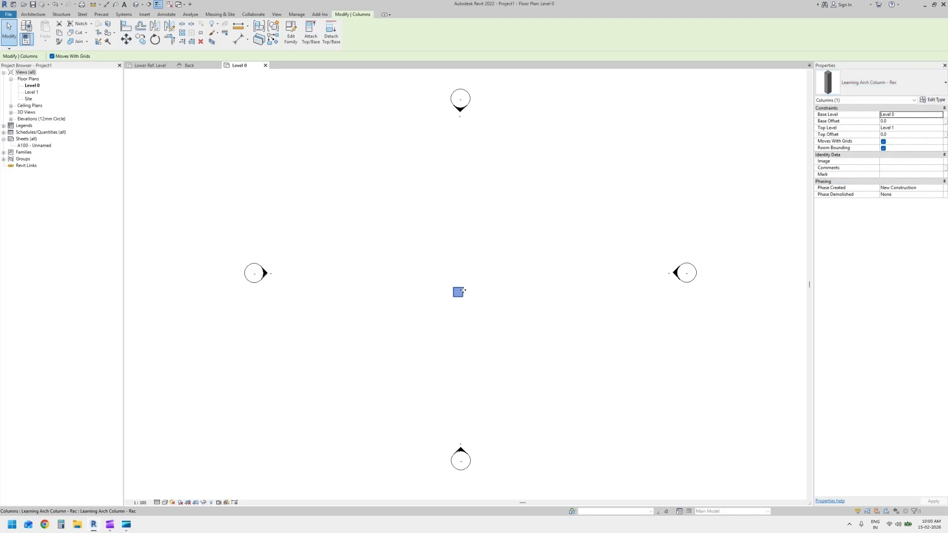
Open the default 3D view and rename the placed column's type to "600 x 600"
left_click(278, 124)
left_click(135, 5)
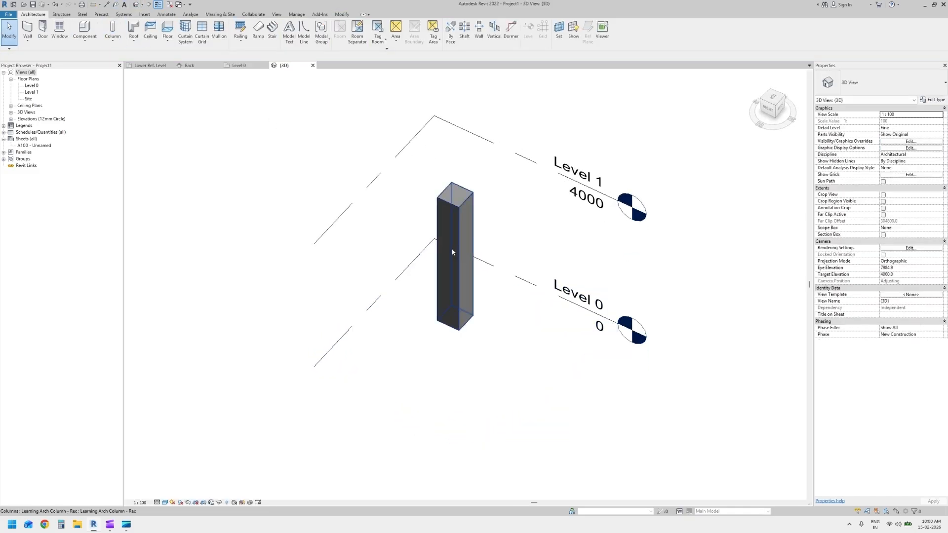
left_click(452, 251)
left_click(943, 101)
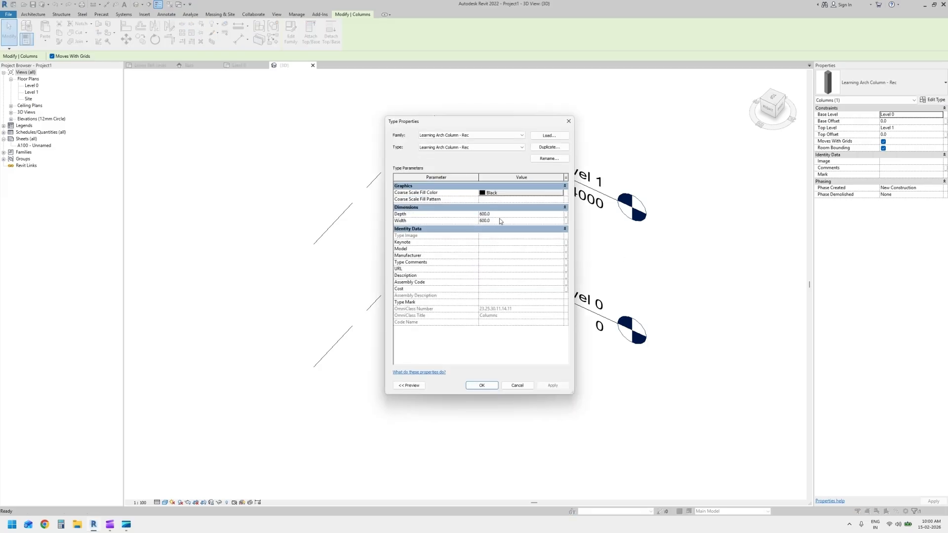
left_click(549, 158)
type("600 x 600")
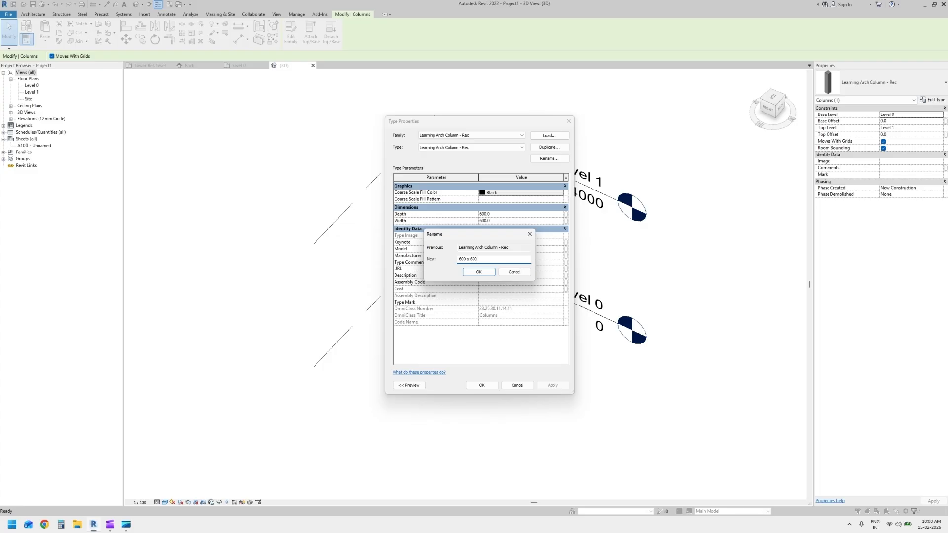
key("Return")
left_click(488, 386)
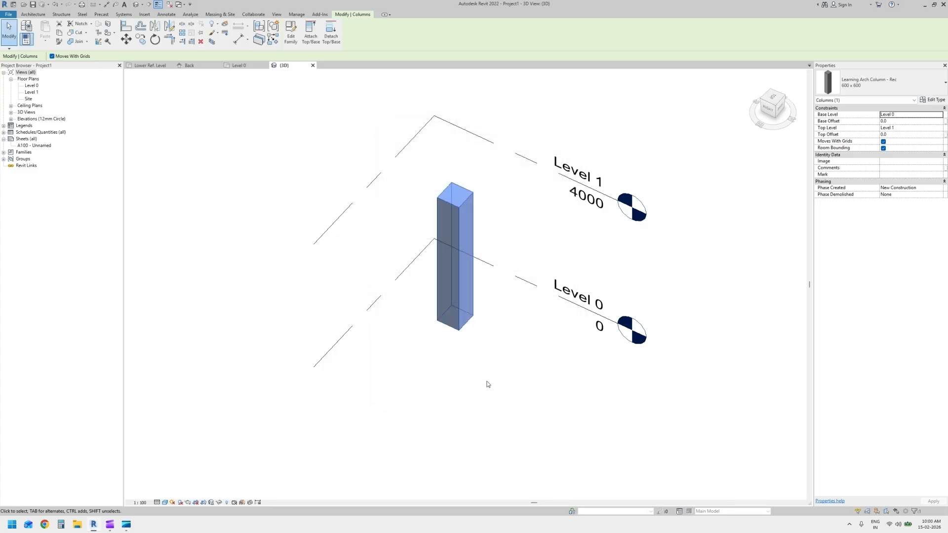
Copy the column beside the original and duplicate the copy's type as "100 x 100"
left_click(543, 311)
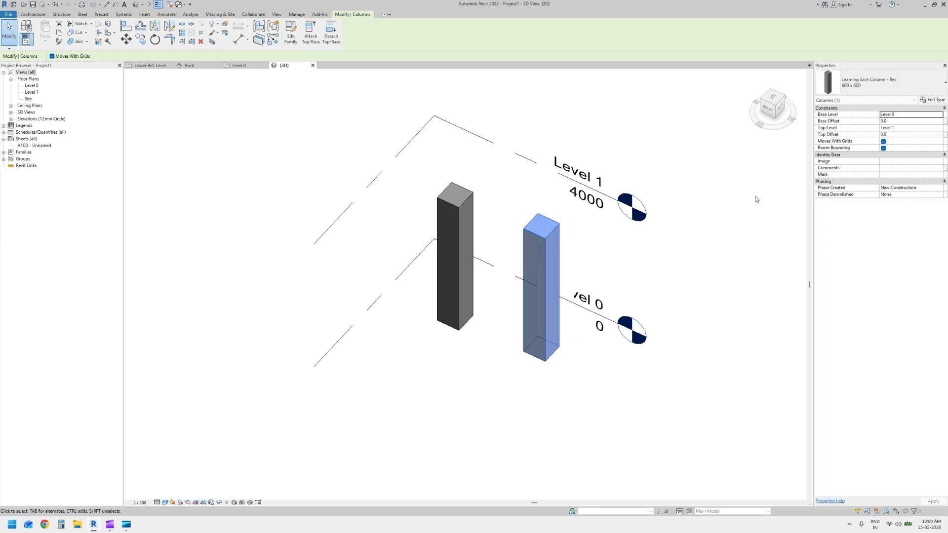
left_click(934, 99)
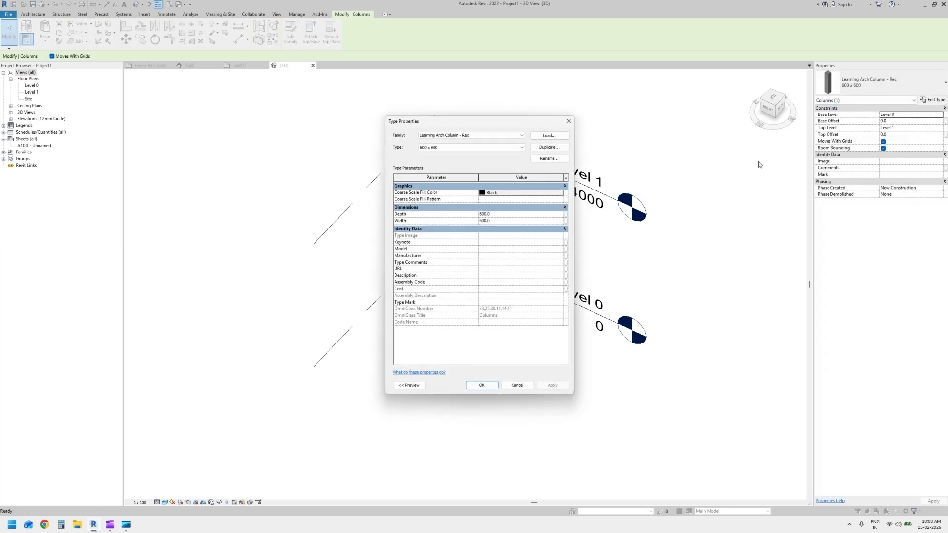
left_click(554, 148)
left_click(486, 253)
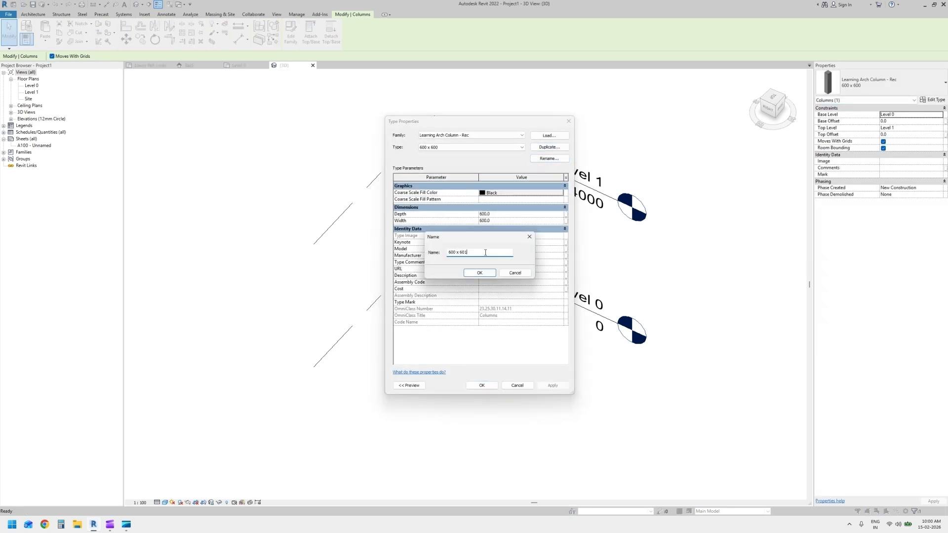
key("ctrl+a")
type("100 x 100")
key("Return")
Set both Depth and Width of the "100 x 100" column type to 100
left_click(503, 217)
type("1")
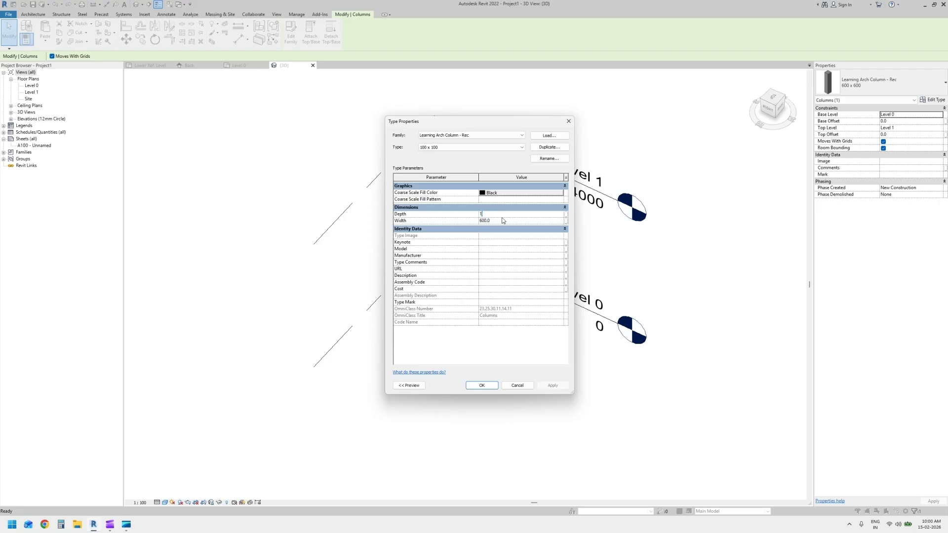
left_click(502, 220)
type("1")
left_click(483, 386)
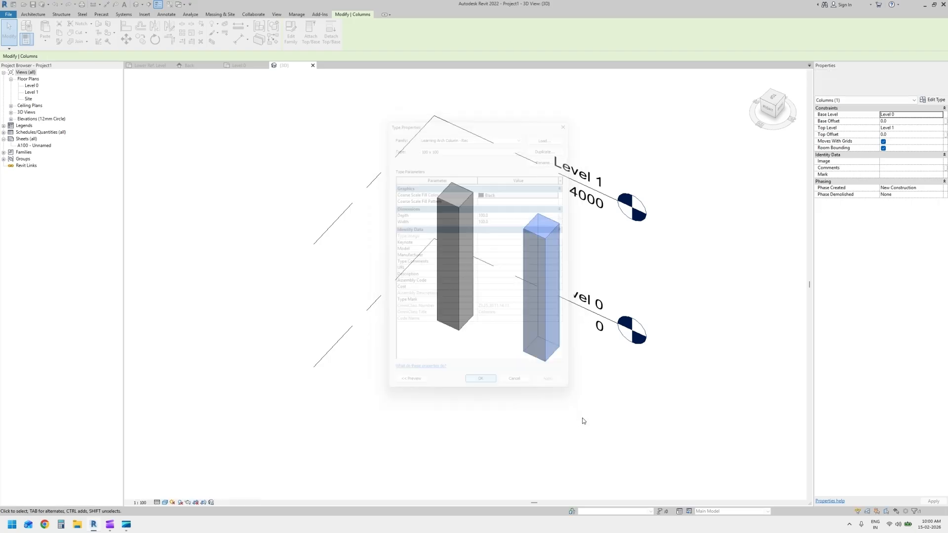
Copy the thin column to make a third one and rename its type to "500 x 1000"
left_click_drag(542, 333, 615, 370, "ctrl")
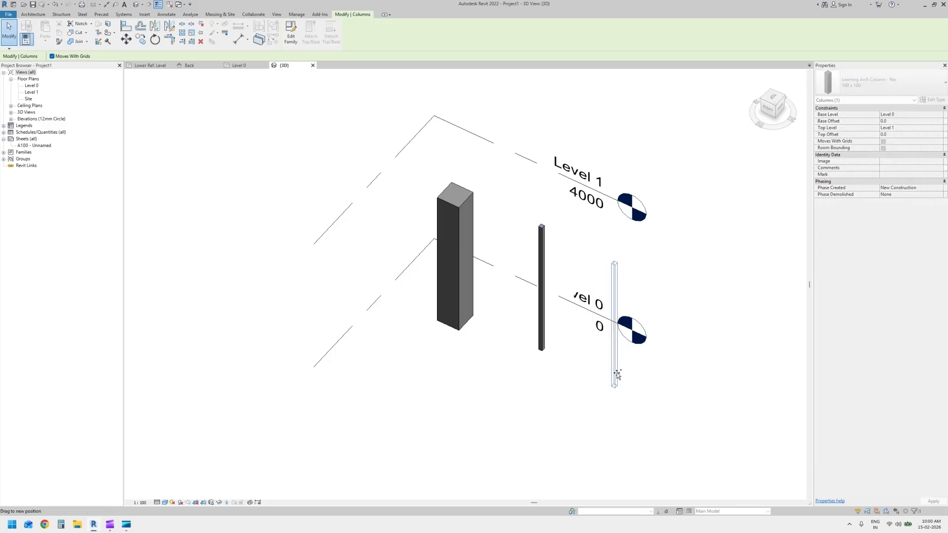
left_click(929, 101)
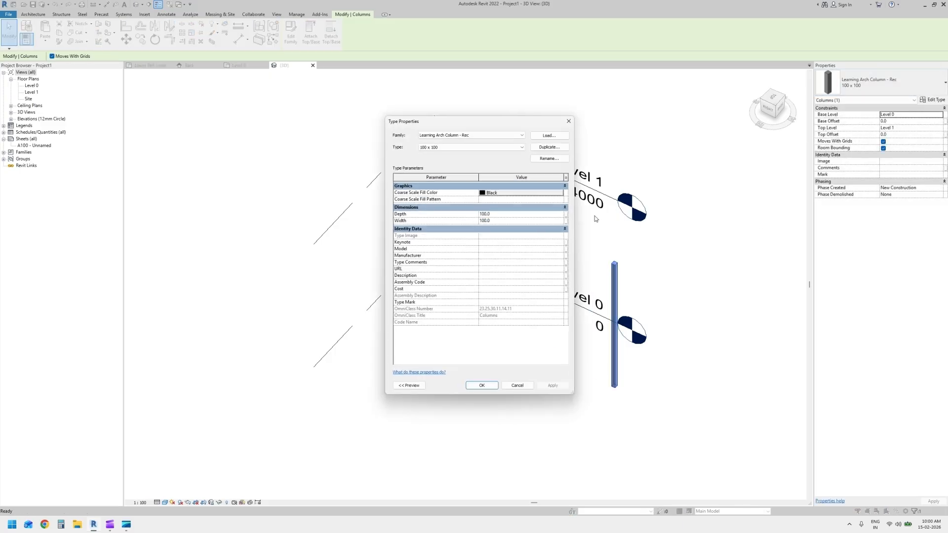
left_click(549, 159)
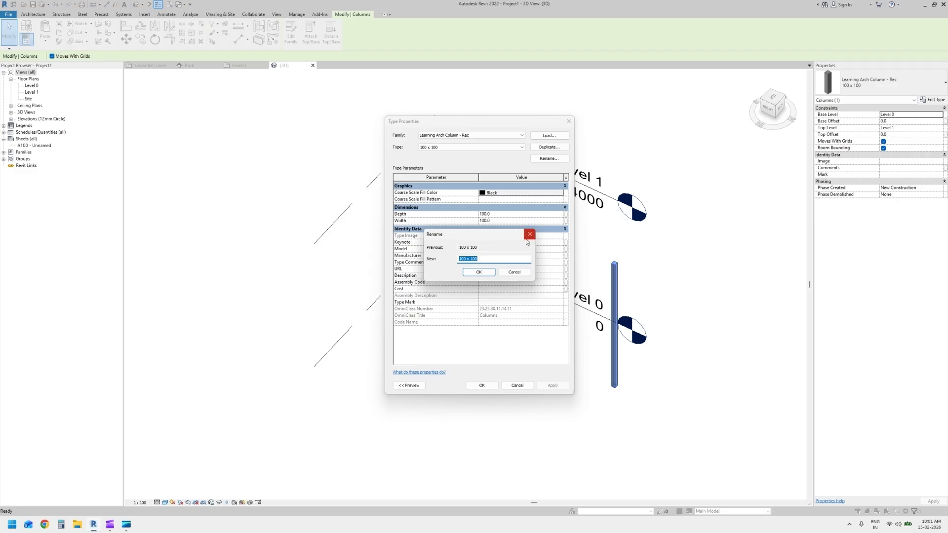
type("50")
key("Return")
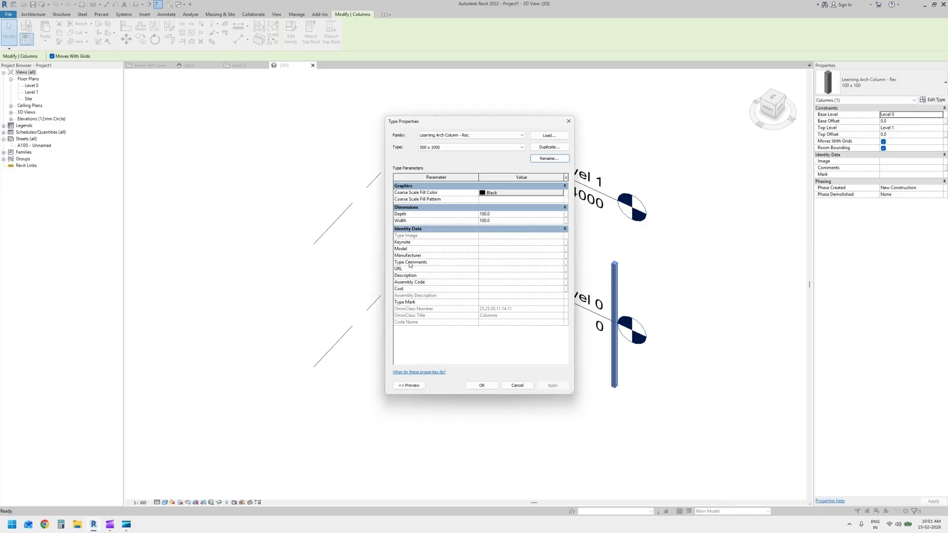
Set the "500 x 1000" column type's Depth to 500 and Width to 1000
left_click(502, 214)
type("50")
key("Tab")
type("10")
left_click(479, 386)
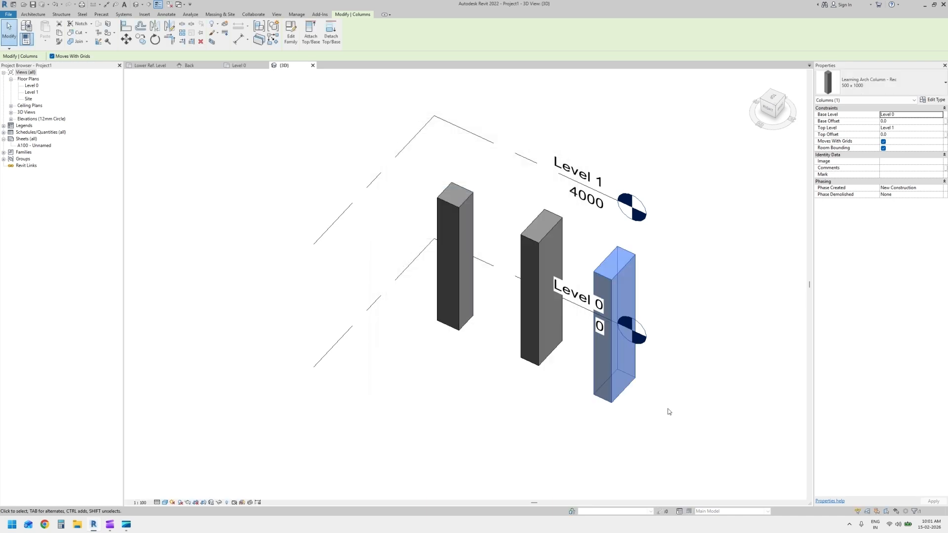
Review the type properties and the list of available column types for the third column
left_click(936, 101)
key("Escape")
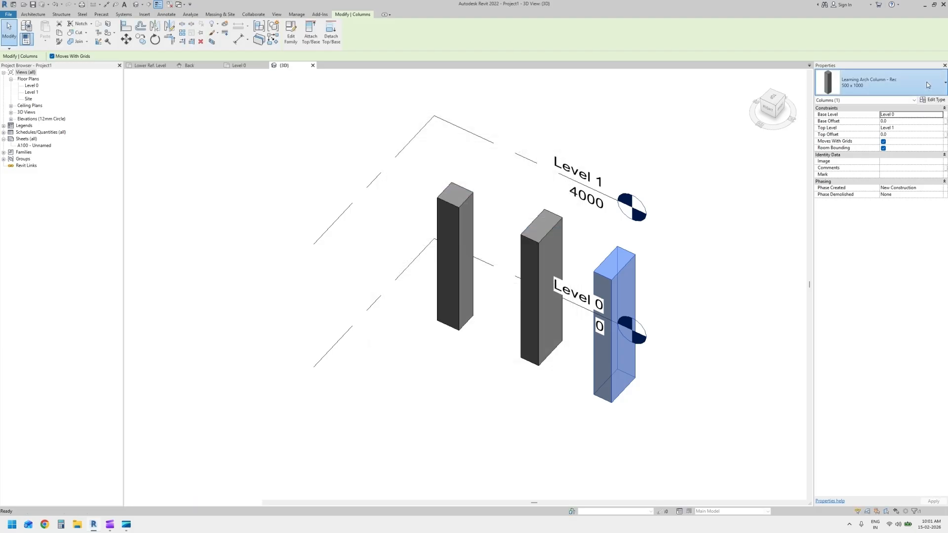
left_click(928, 85)
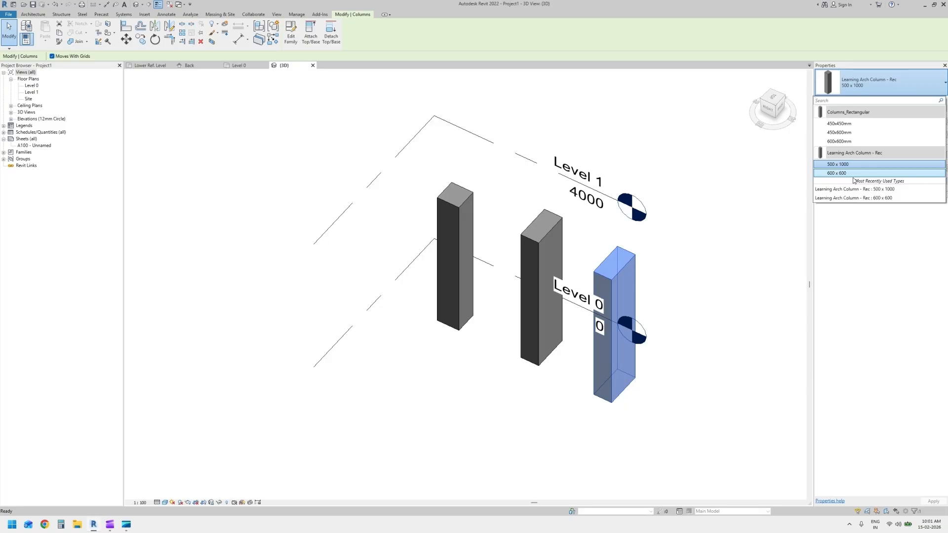
key("Escape")
key("Escape")
Give the third column a Base Offset of 500 and a Top Offset of -500
middle_click_drag(581, 346, 728, 306, "shift")
left_click(573, 247)
middle_click_drag(678, 261, 684, 337)
left_click(917, 121)
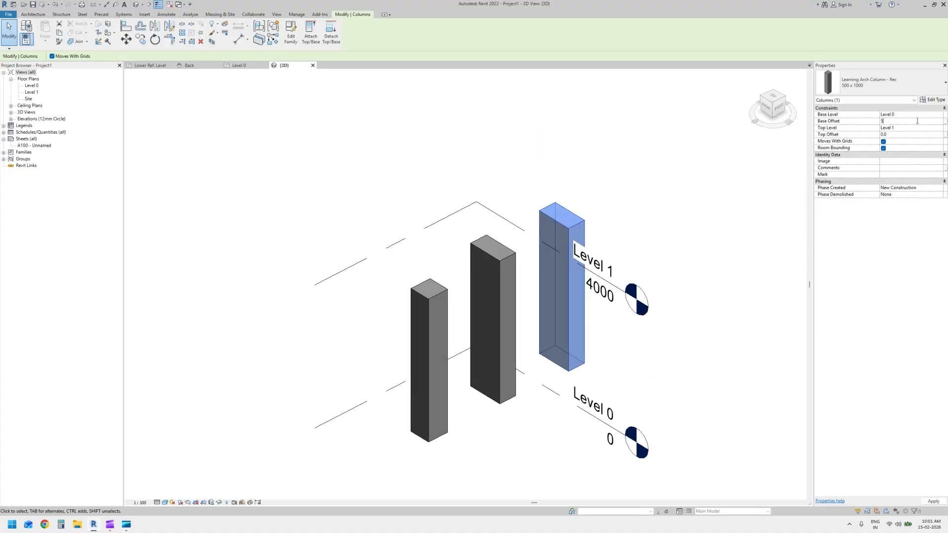
key("Return")
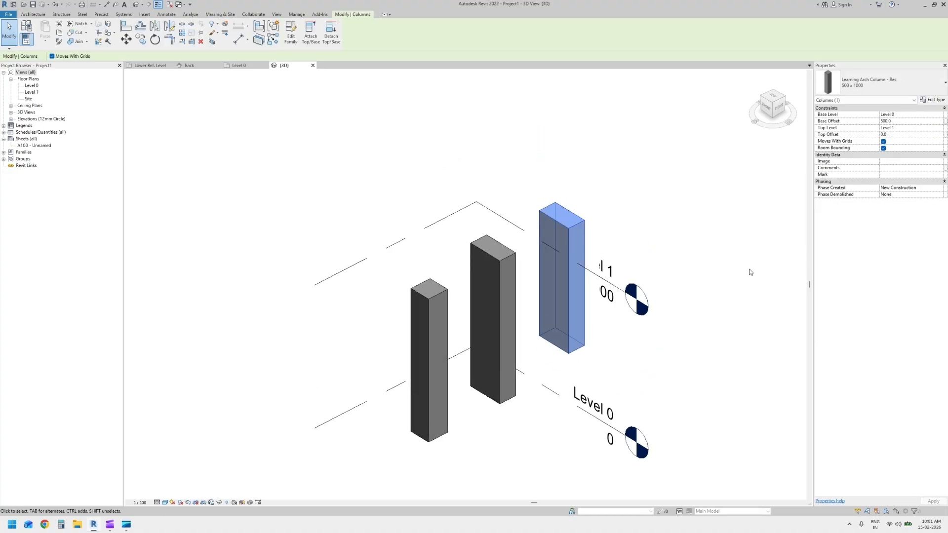
left_click(905, 134)
type("-500")
key("Return")
left_click(753, 342)
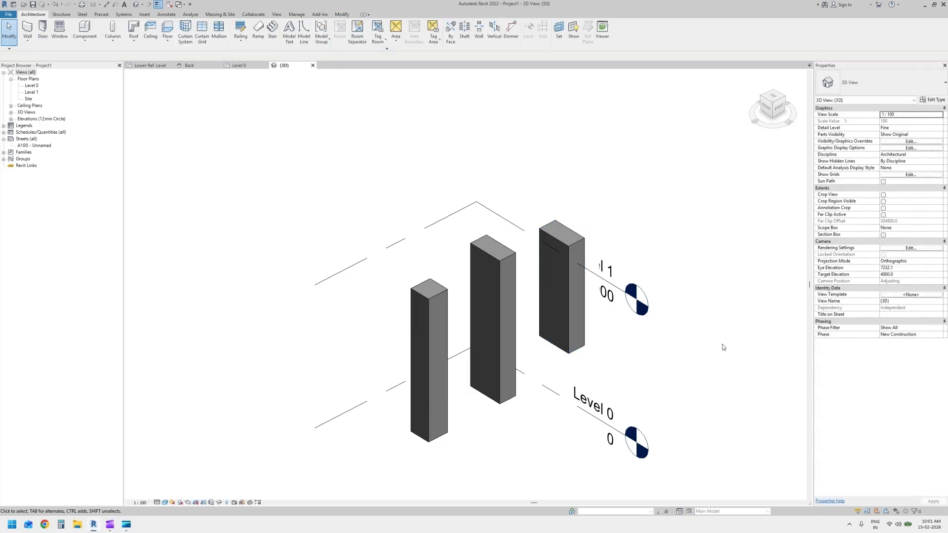
Close the inactive views and check the three columns against Level 0 and Level 1 from the Right side
left_click(170, 5)
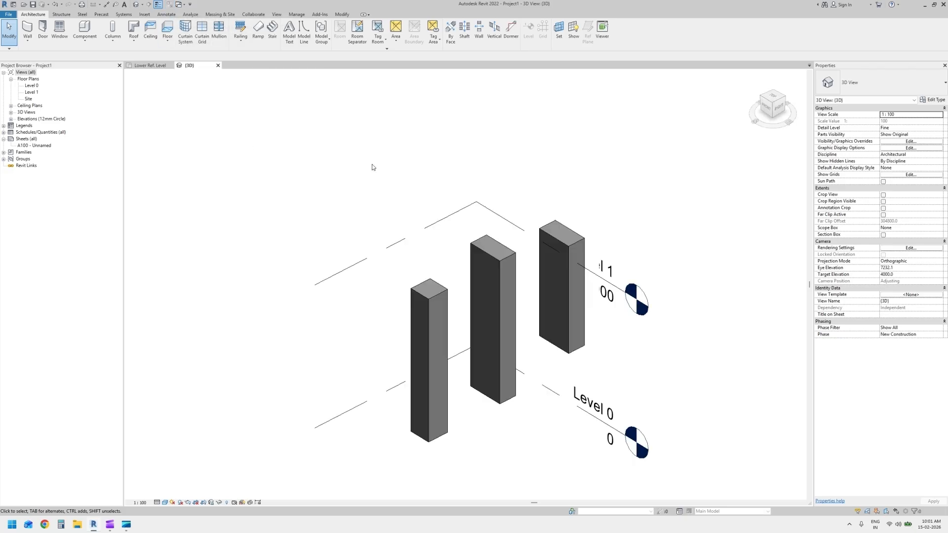
middle_click_drag(729, 329, 616, 218, "shift")
left_click(772, 106)
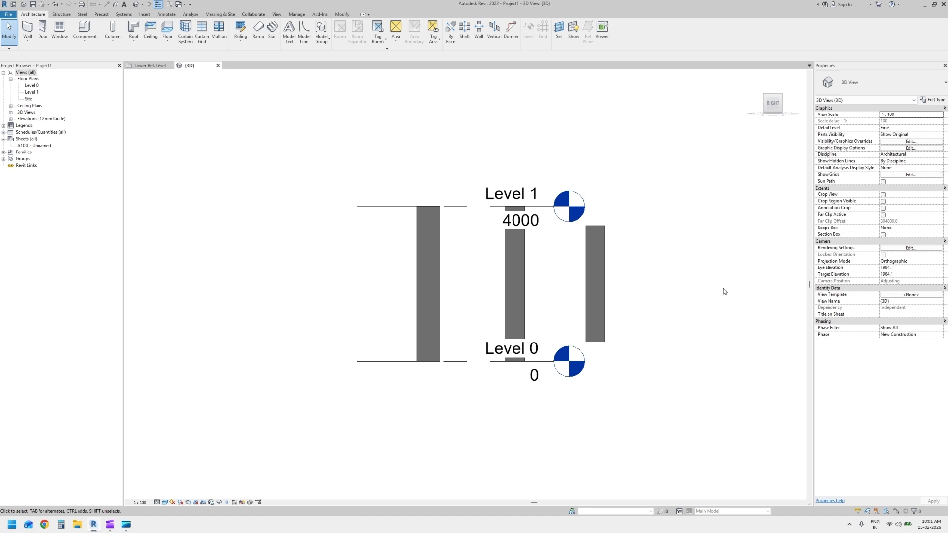
middle_click_drag(637, 258, 719, 387, "shift")
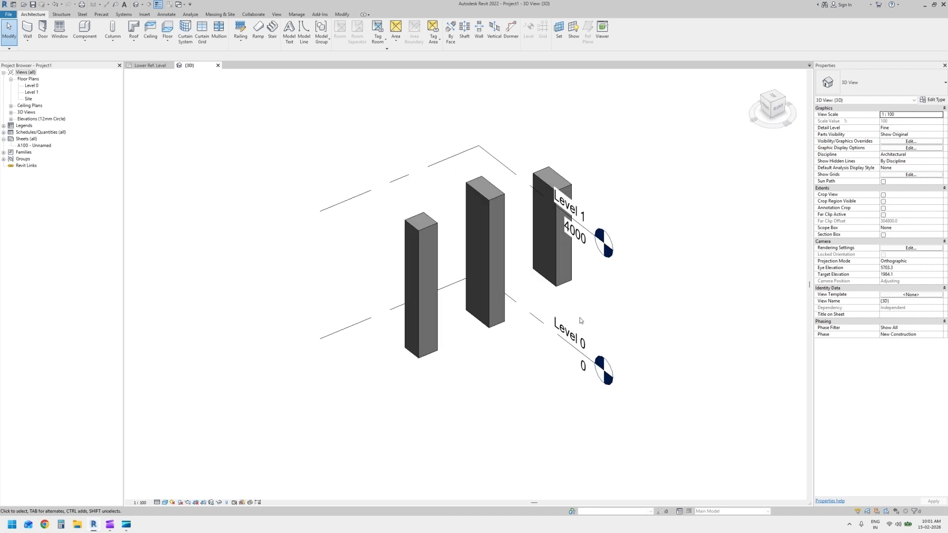
Return to the column family's Lower Ref. Level plan and save the family in Documents as "Learning Arch Column - Circular"
left_click(149, 65)
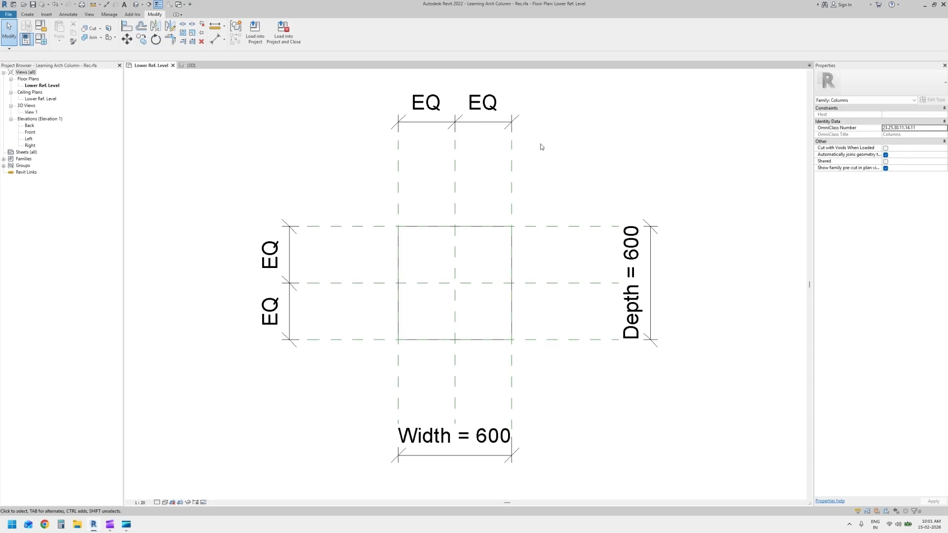
left_click(8, 14)
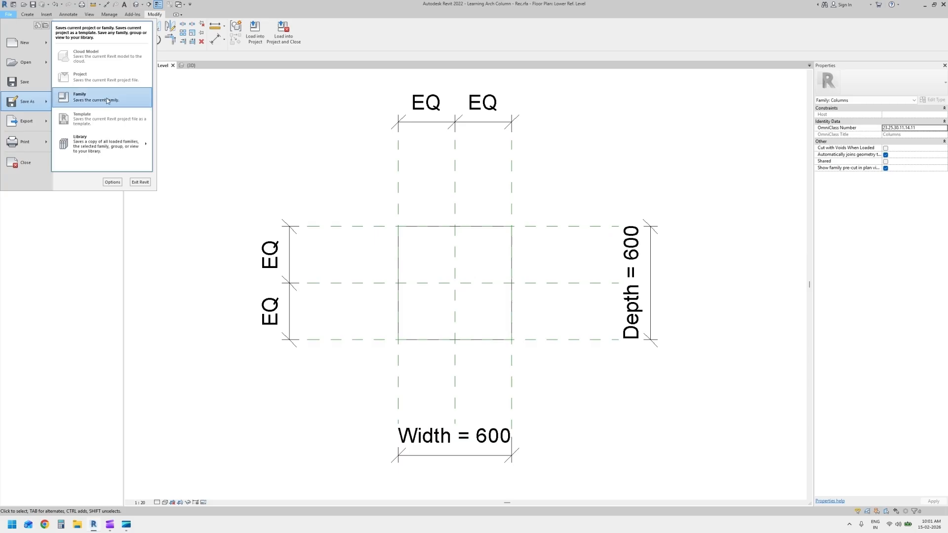
left_click(84, 97)
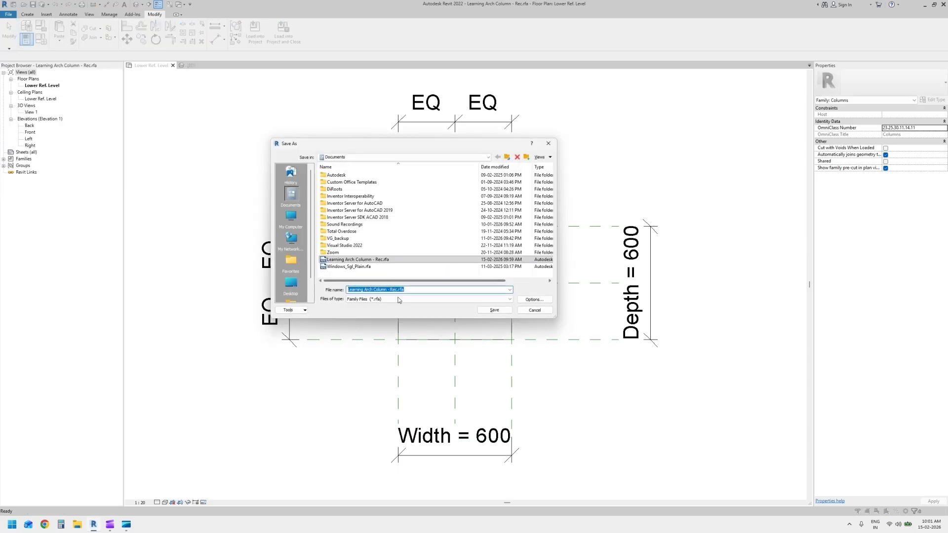
left_click_drag(390, 290, 420, 295)
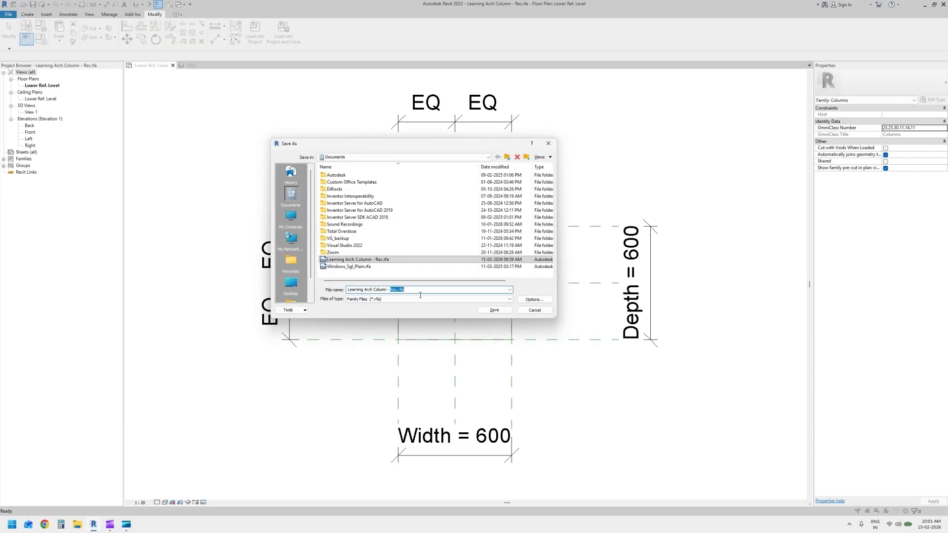
type("Circula")
left_click(481, 308)
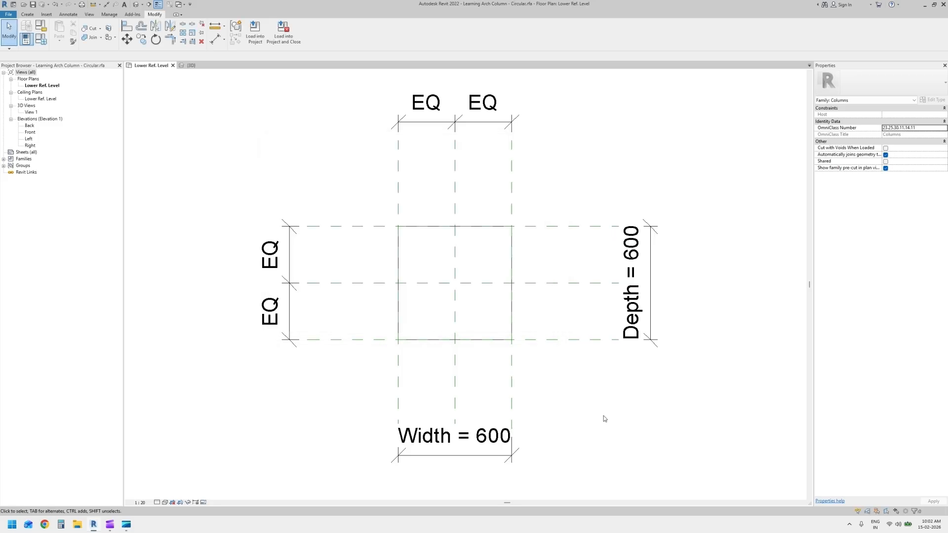
Edit the column extrusion's sketch and delete all four lines of its square profile
left_click(513, 312)
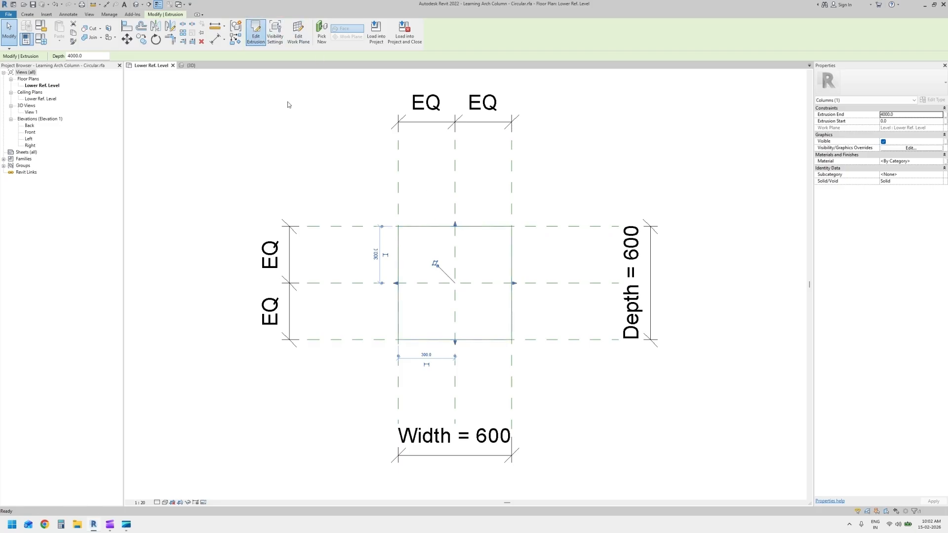
left_click(256, 32)
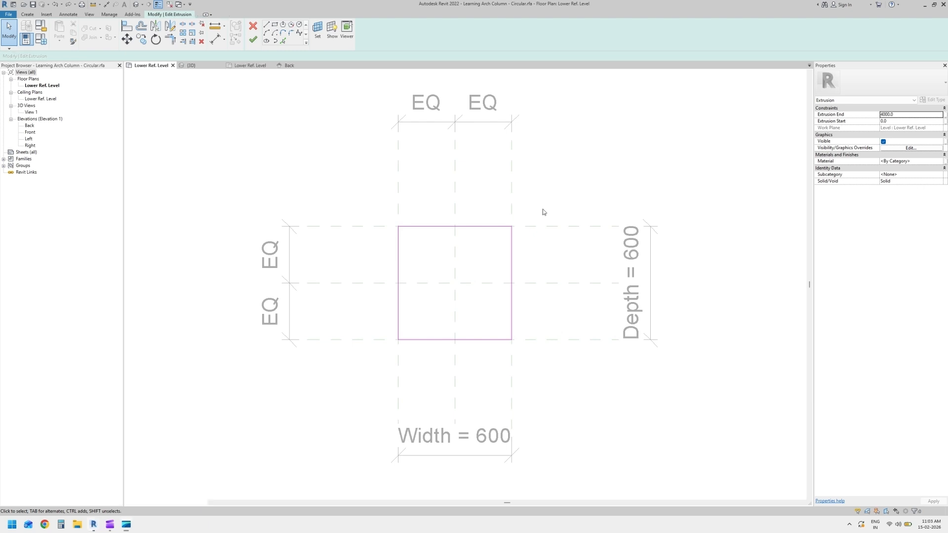
left_click_drag(532, 203, 381, 354)
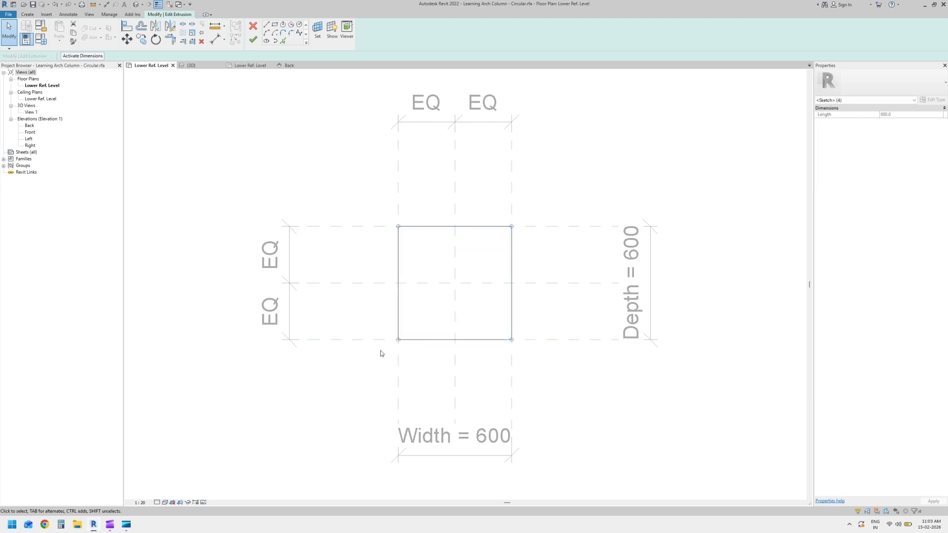
key("Delete")
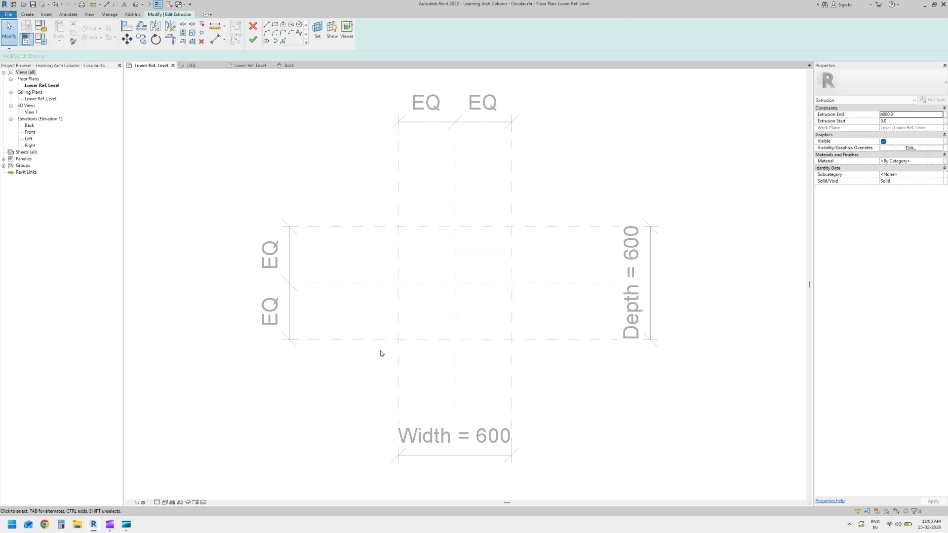
Sketch a circular profile with a radius of about 260, centred on the intersection of the two centre reference planes
left_click(299, 26)
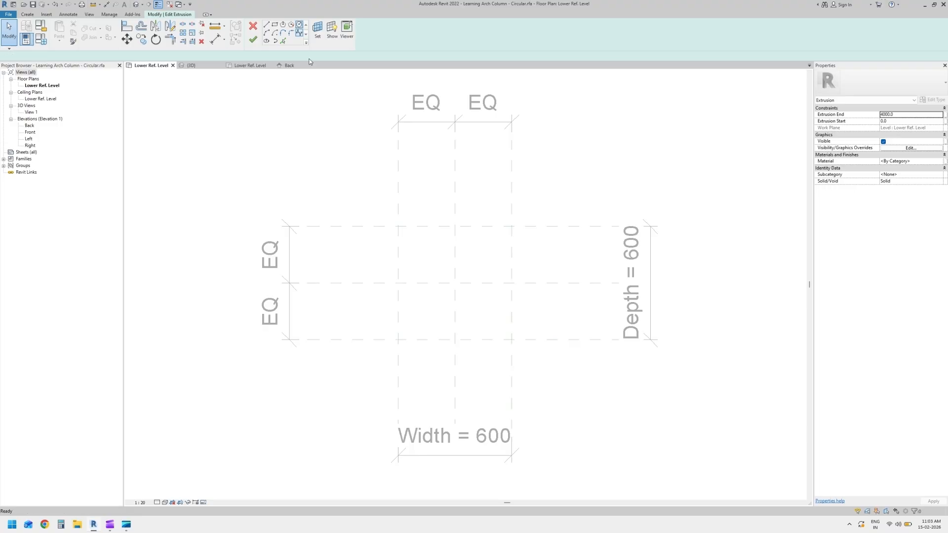
left_click(455, 283)
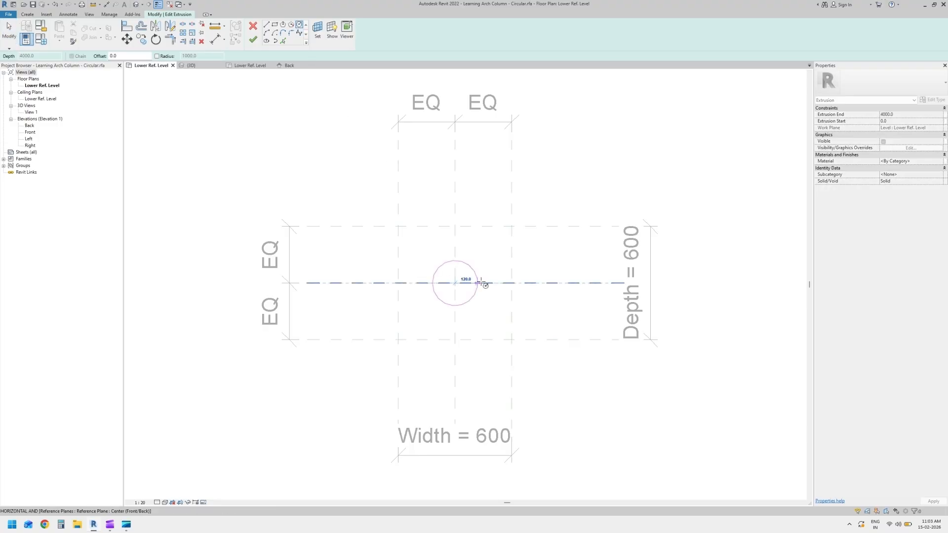
left_click(504, 284)
right_click(582, 154)
left_click(590, 157)
right_click(591, 159)
left_click(595, 164)
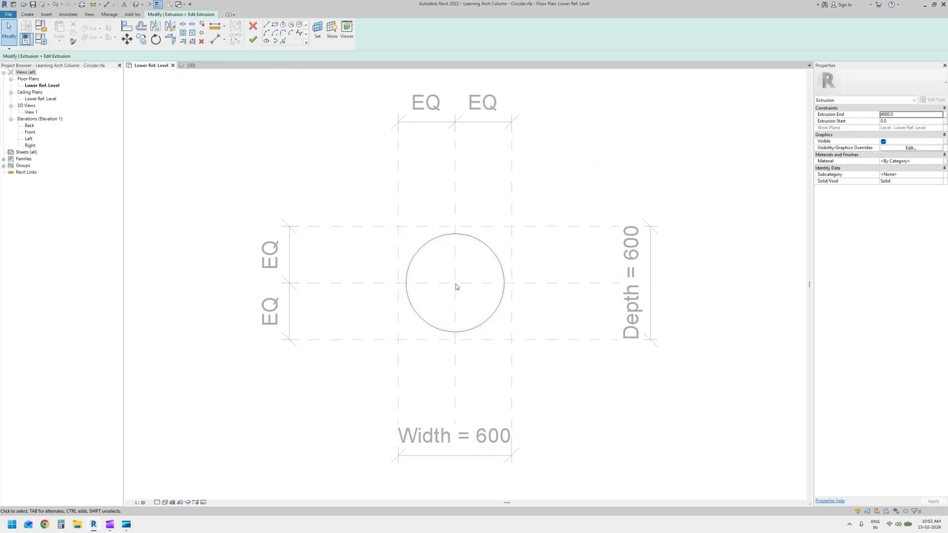
Make the center mark of the sketched circle visible
left_click(493, 312)
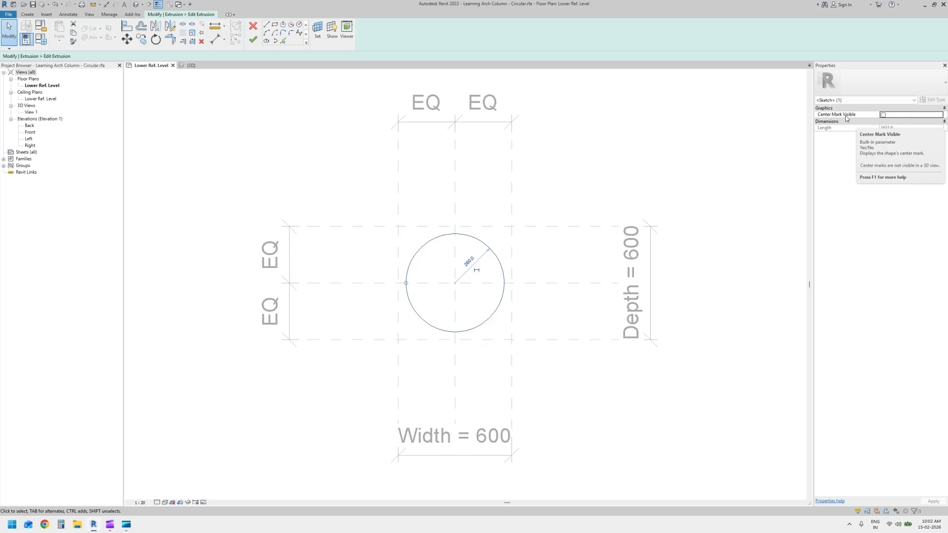
left_click(882, 115)
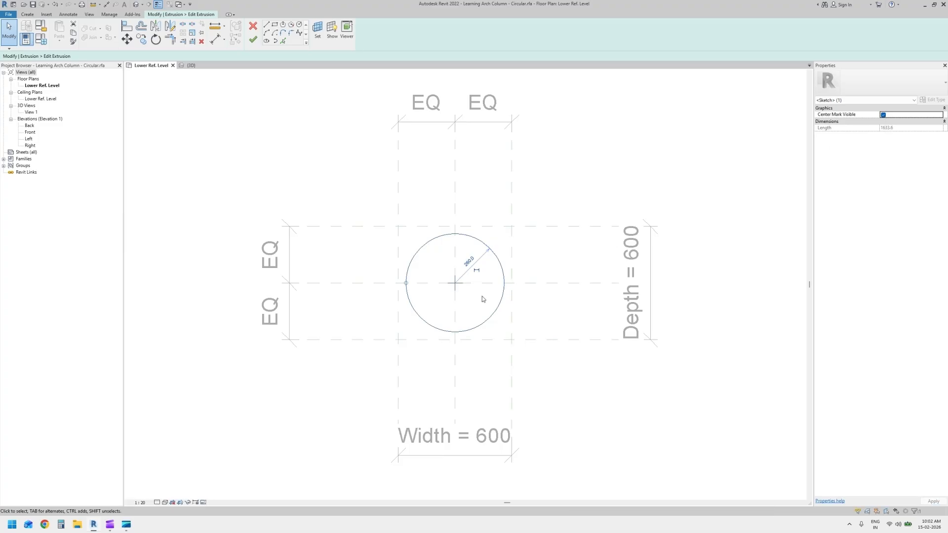
key("Escape")
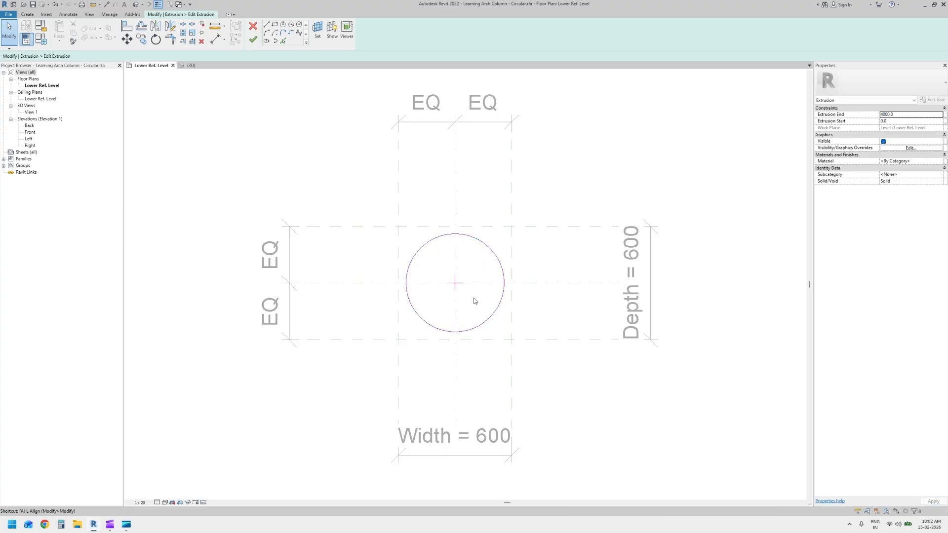
Align the circle's center mark to the vertical and horizontal centre reference planes and lock both alignments
key("a")
key("l")
left_click(457, 365)
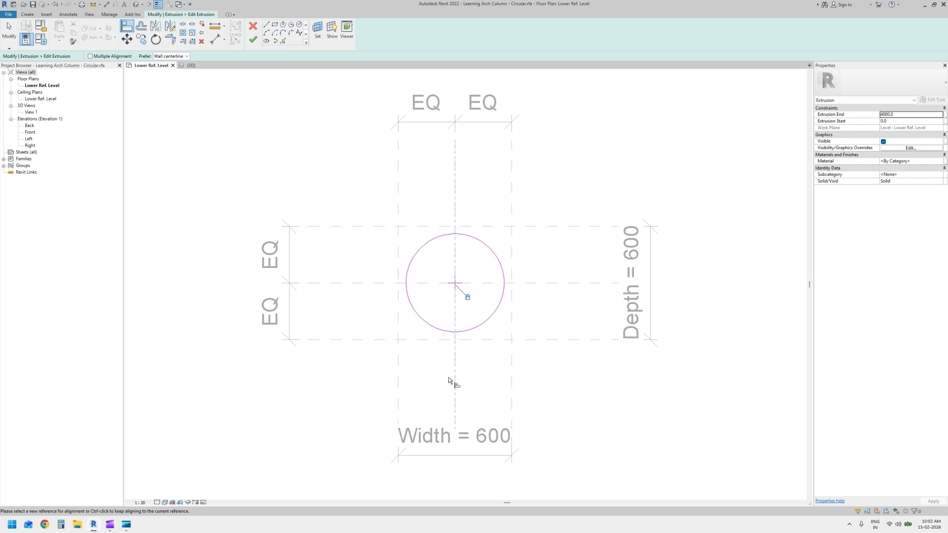
left_click(486, 282)
left_click(456, 284)
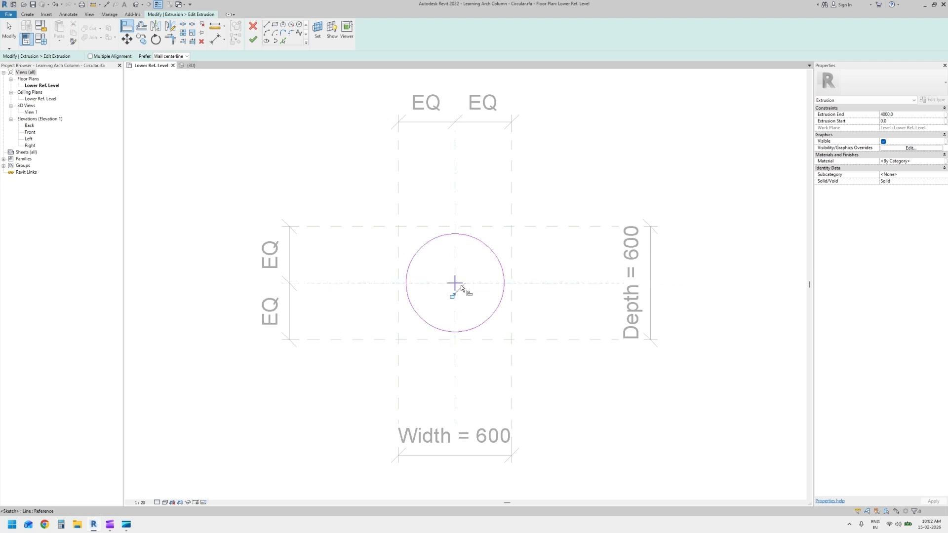
key("Escape")
key("Escape")
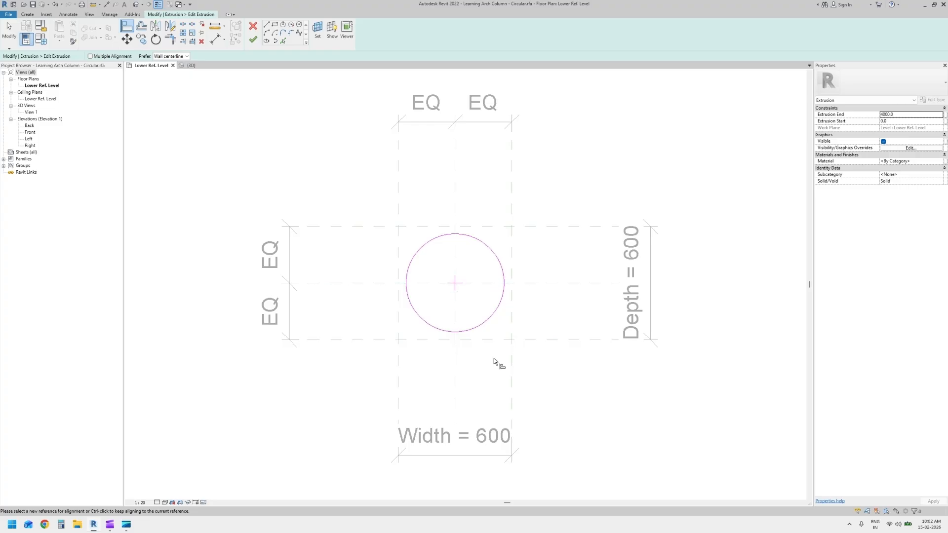
Make the circle's temporary radius dimension permanent, and delete that dimension again
left_click(501, 304)
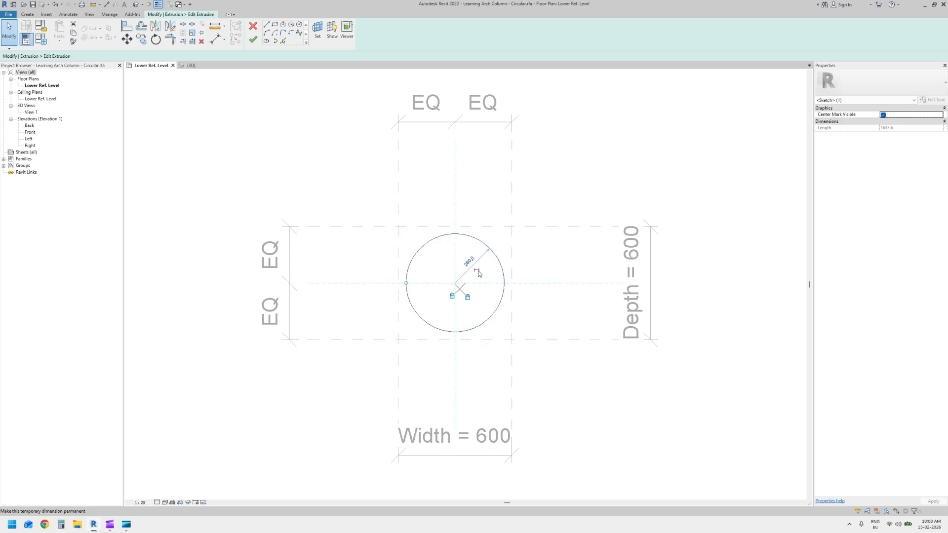
left_click(478, 271)
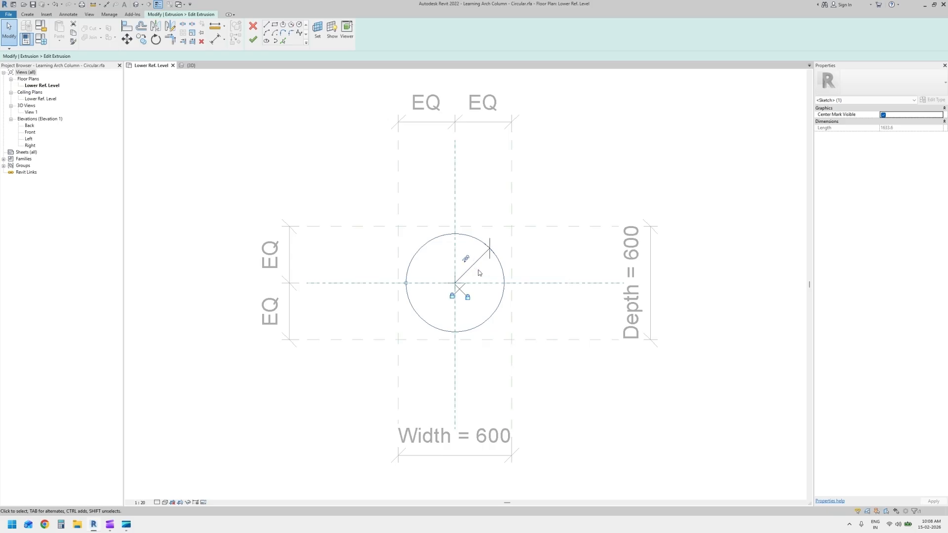
left_click(491, 277)
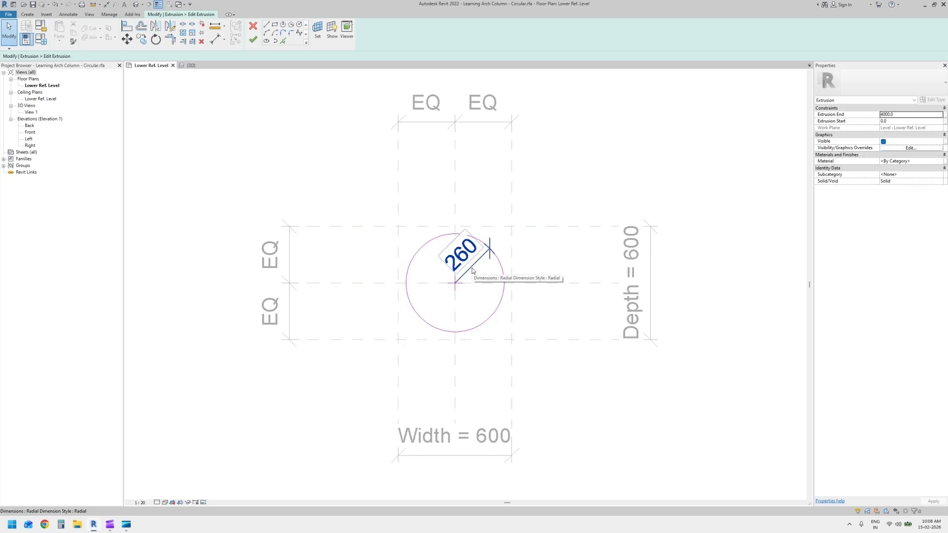
left_click(473, 271)
key("Delete")
left_click(503, 271)
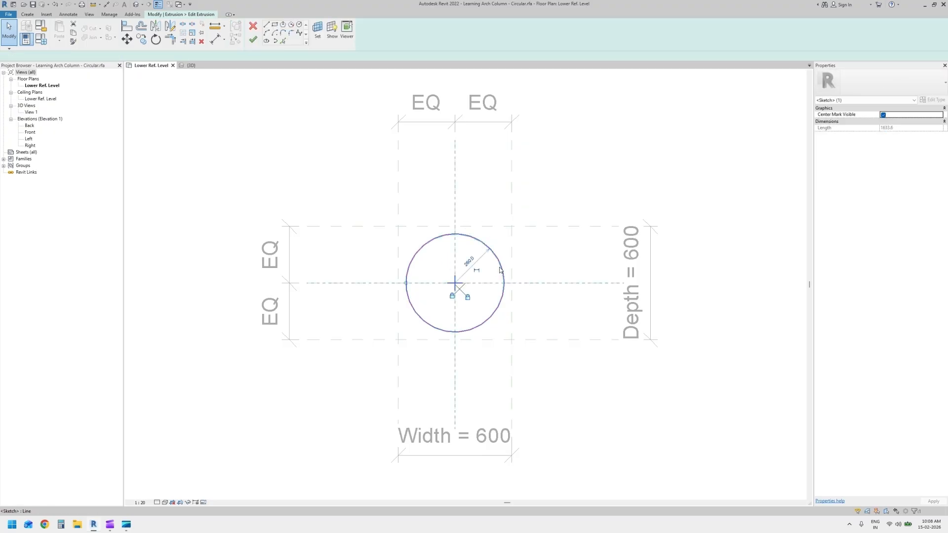
left_click(493, 271)
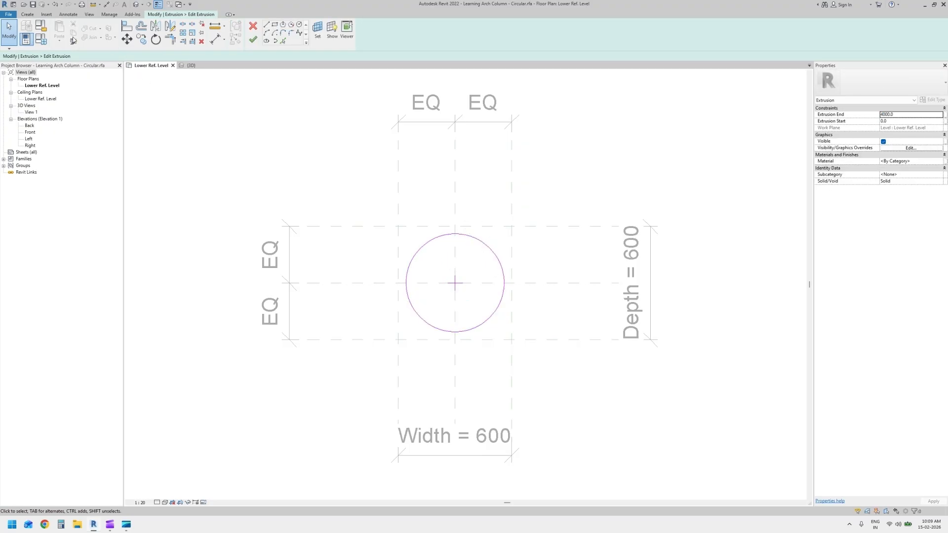
Place a radial dimension on the sketched circle
left_click(106, 5)
left_click(288, 30)
left_click(483, 269)
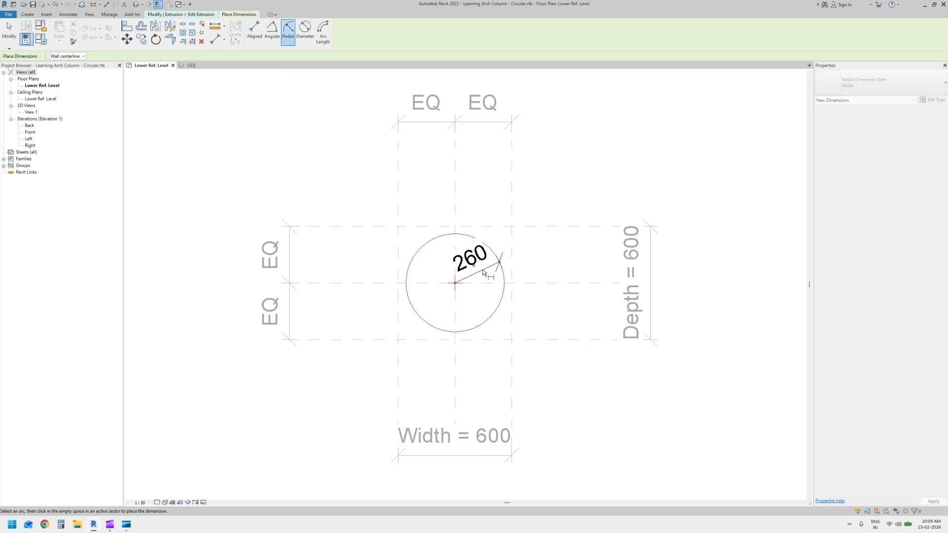
key("Escape")
Label the radial dimension with a new family type parameter named "Radius" and finish the extrusion sketch
left_click(487, 268)
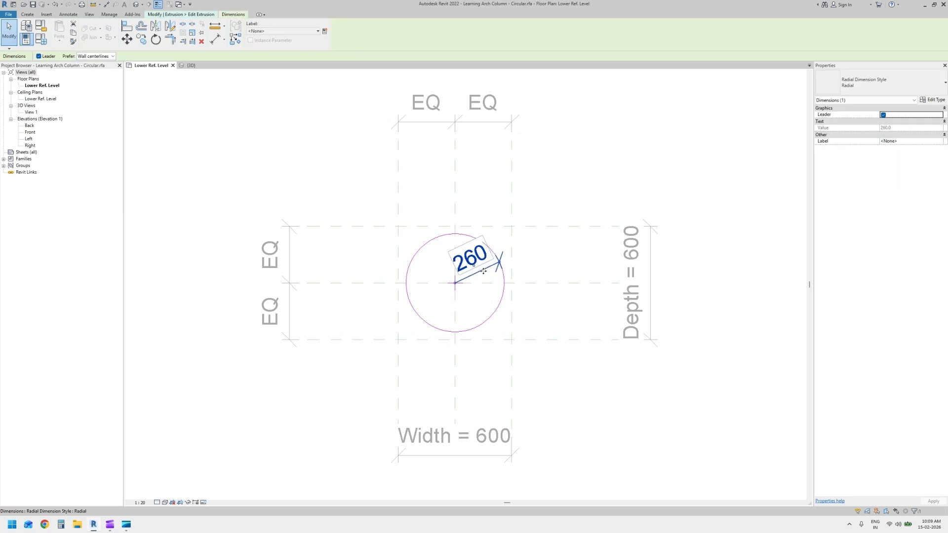
left_click(324, 31)
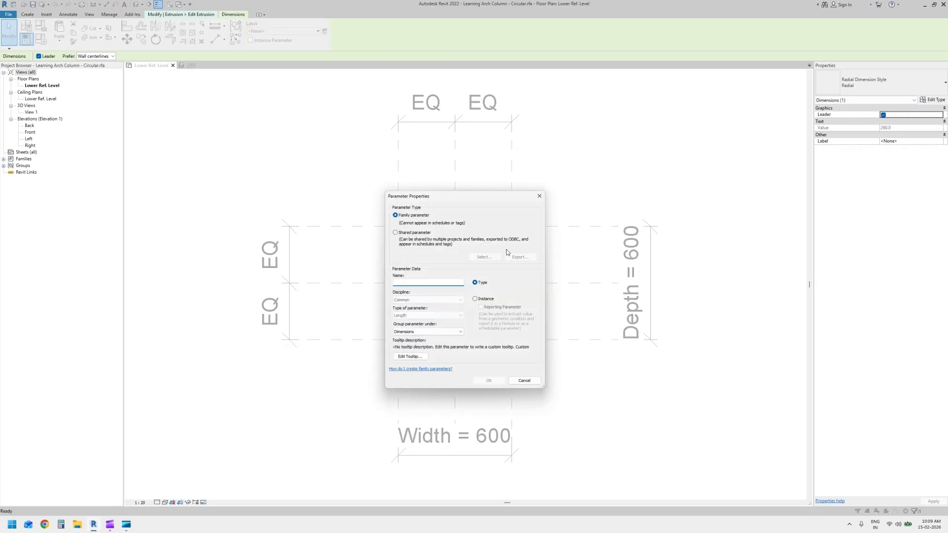
type("Radius")
left_click(487, 381)
left_click(554, 315)
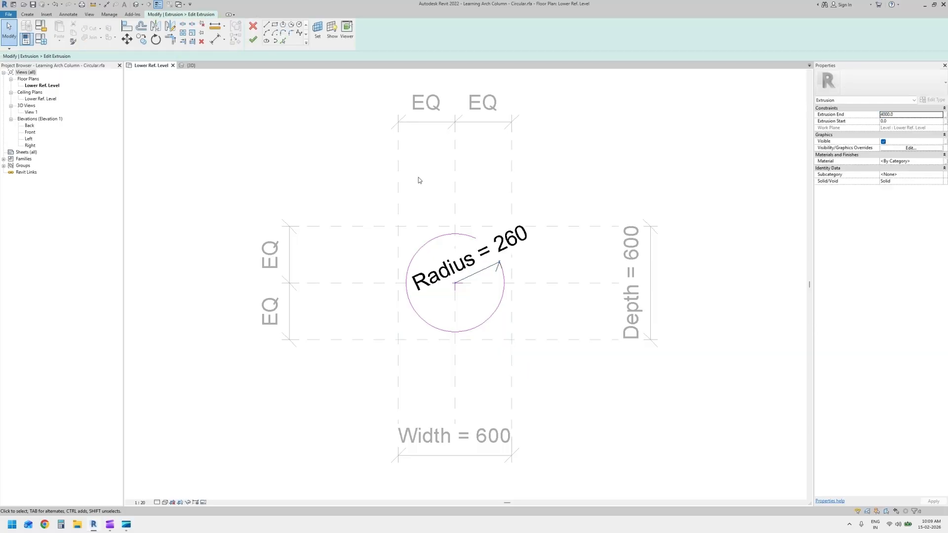
left_click(253, 39)
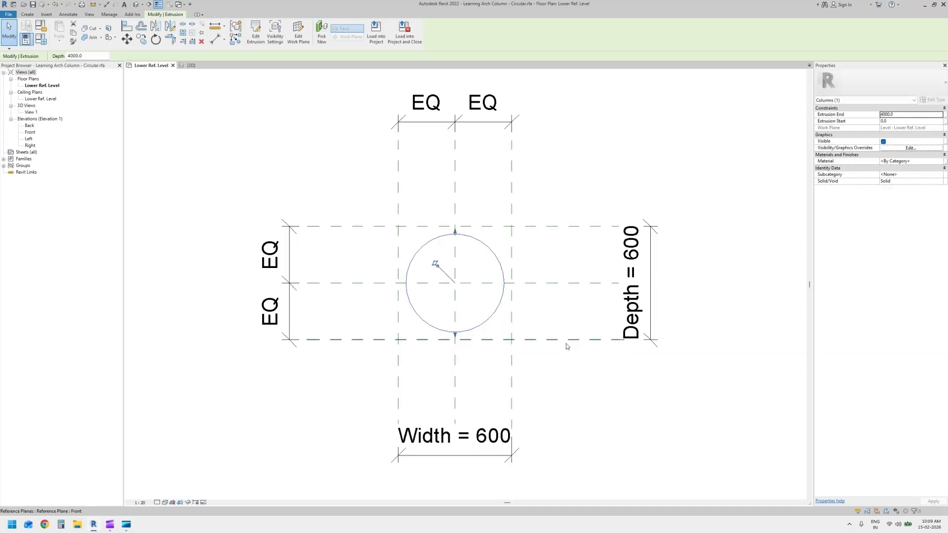
Delete the four outer reference planes around the circle together with their Width, Depth and EQ dimensions
left_click(512, 314)
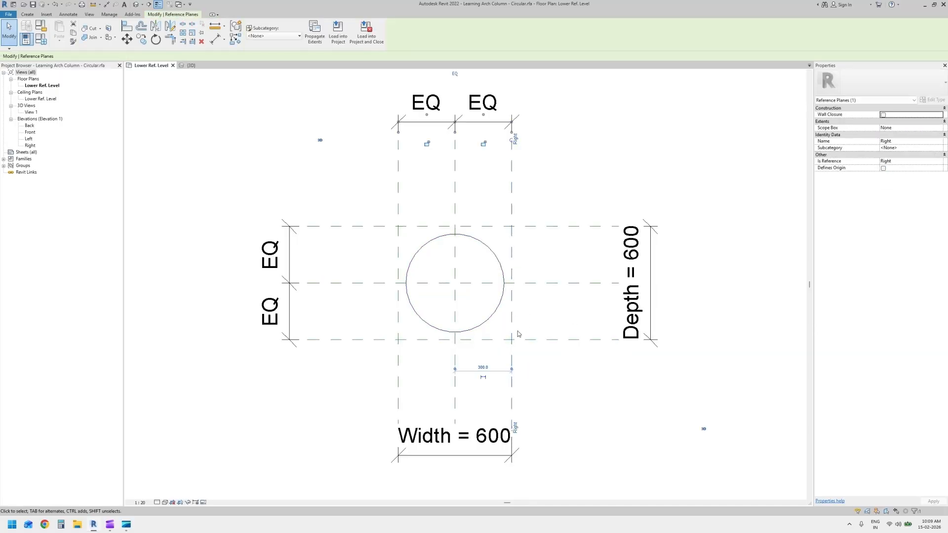
left_click(397, 322, "ctrl")
left_click(568, 339, "ctrl")
left_click(573, 227, "ctrl")
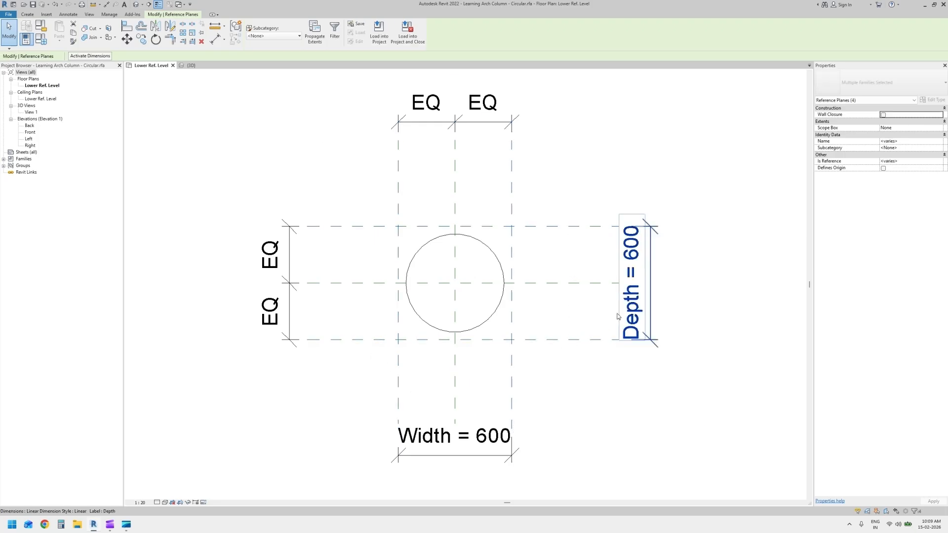
key("Delete")
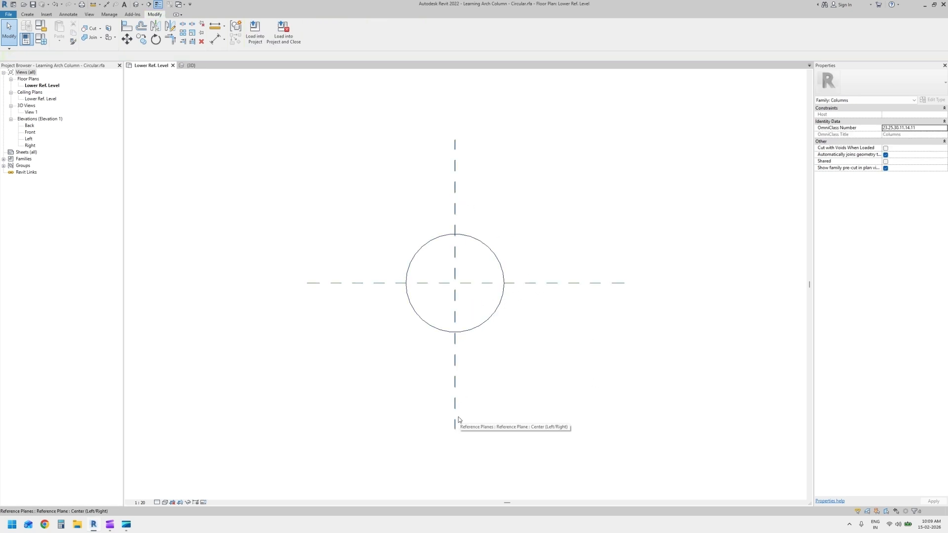
Reopen the circular extrusion's sketch to check its Radius dimension, and close the sketch
double_click(493, 312)
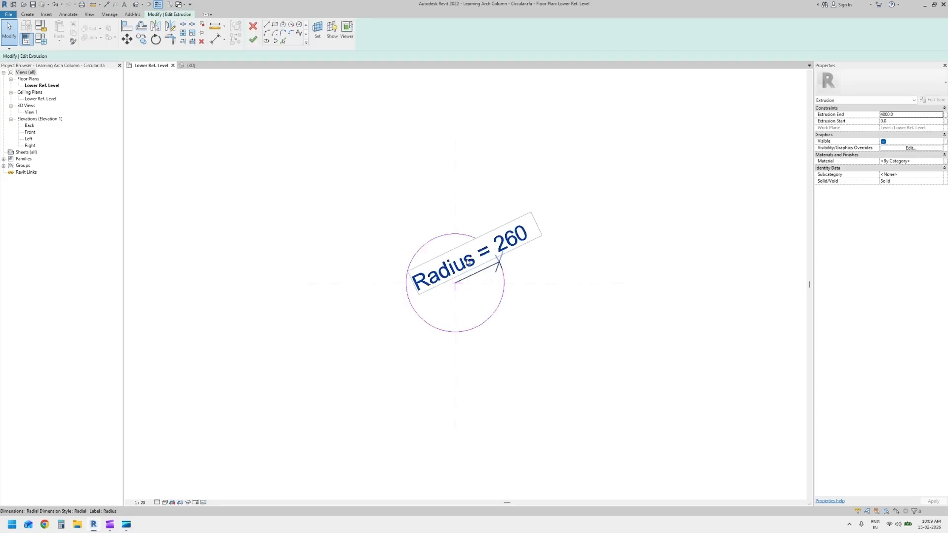
left_click(253, 40)
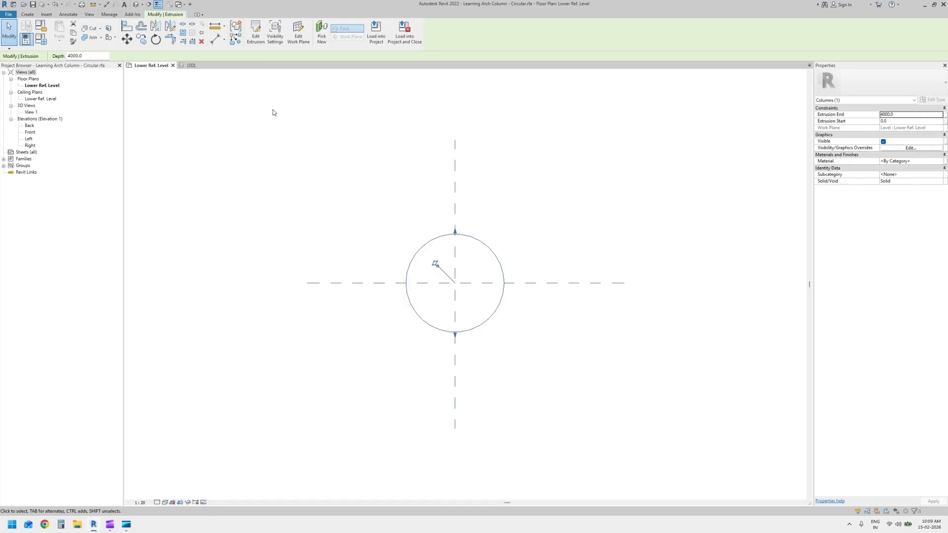
left_click(273, 113)
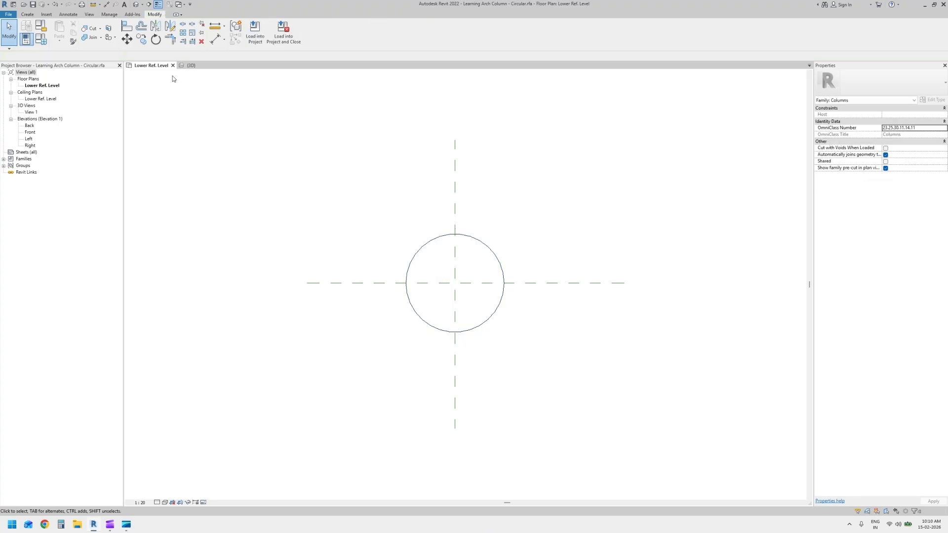
Delete the Depth and Width parameters from the family types
left_click(42, 44)
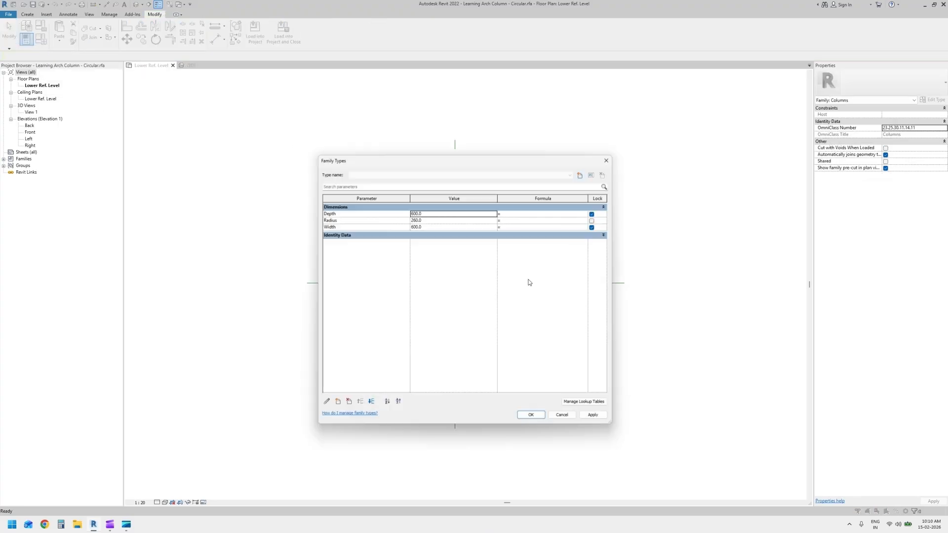
left_click(344, 216)
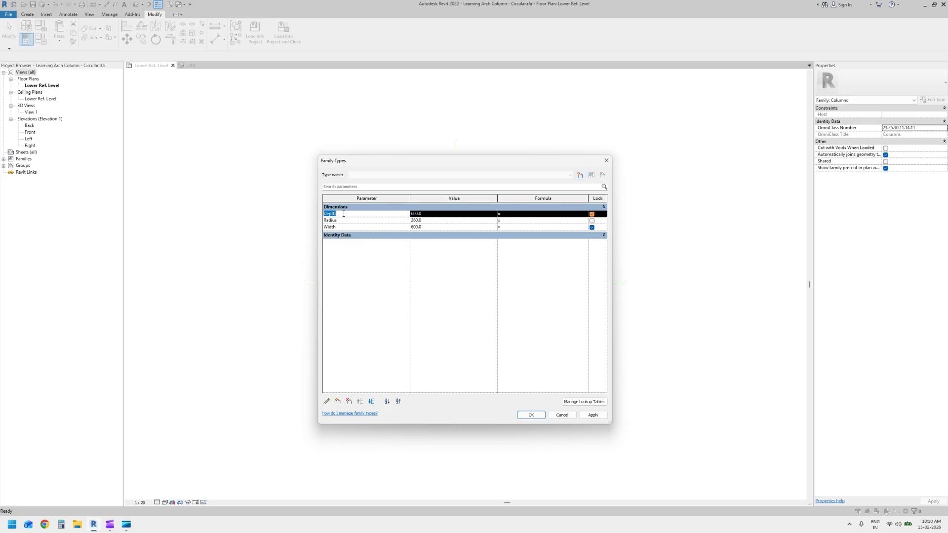
left_click(349, 402)
left_click(491, 262)
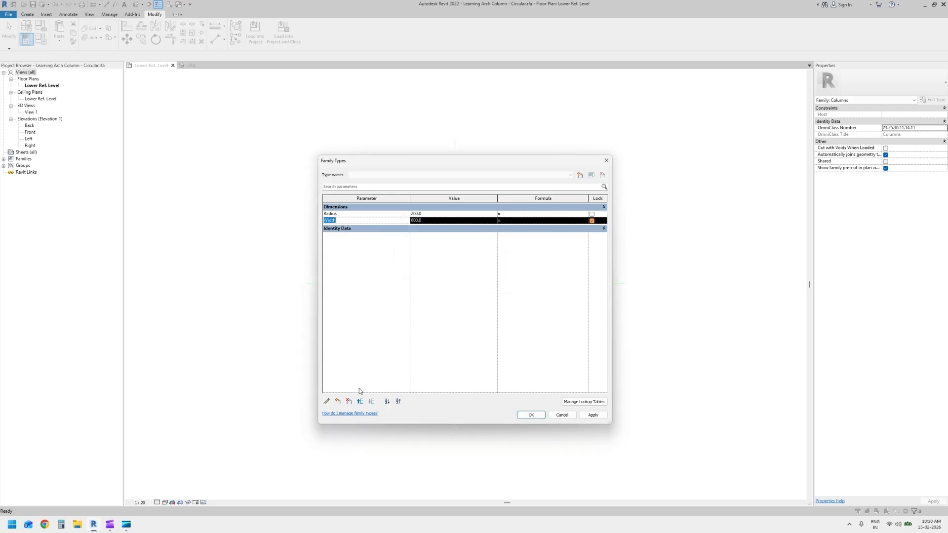
left_click(349, 402)
left_click(492, 261)
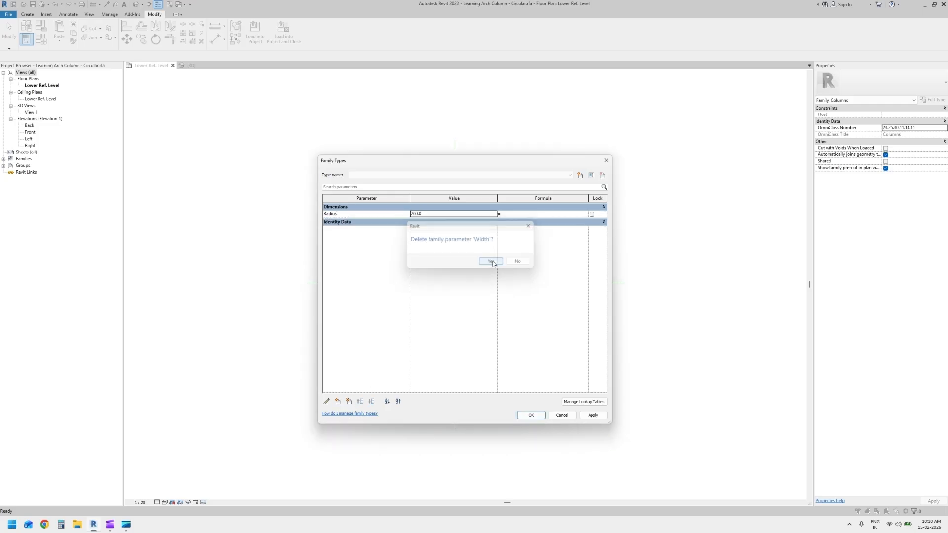
Create a family type named 260Ø for the circular column and accept the family types
left_click(355, 223)
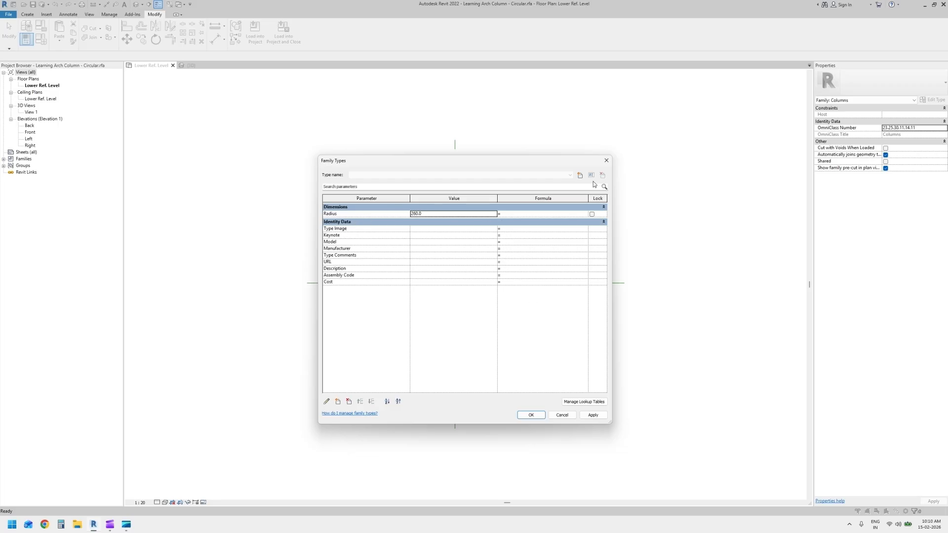
left_click(580, 175)
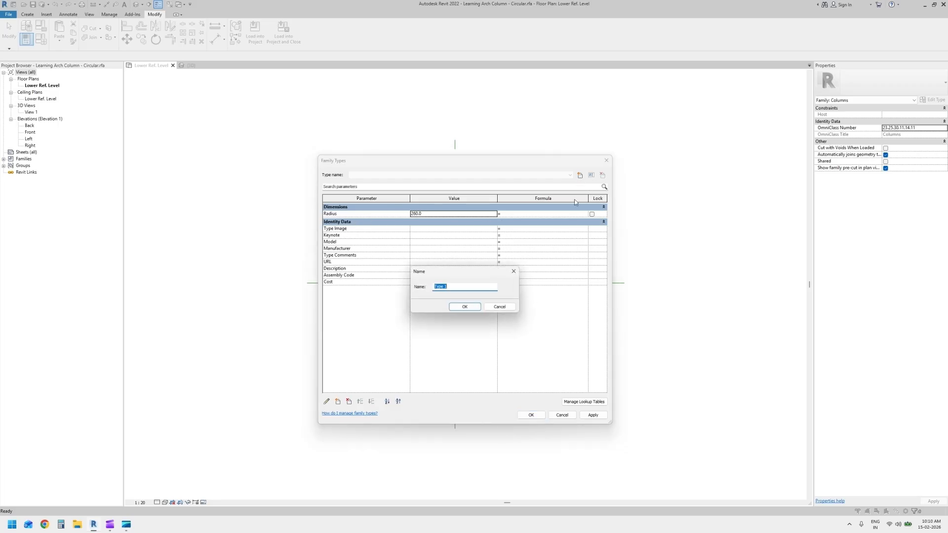
type("260Ø")
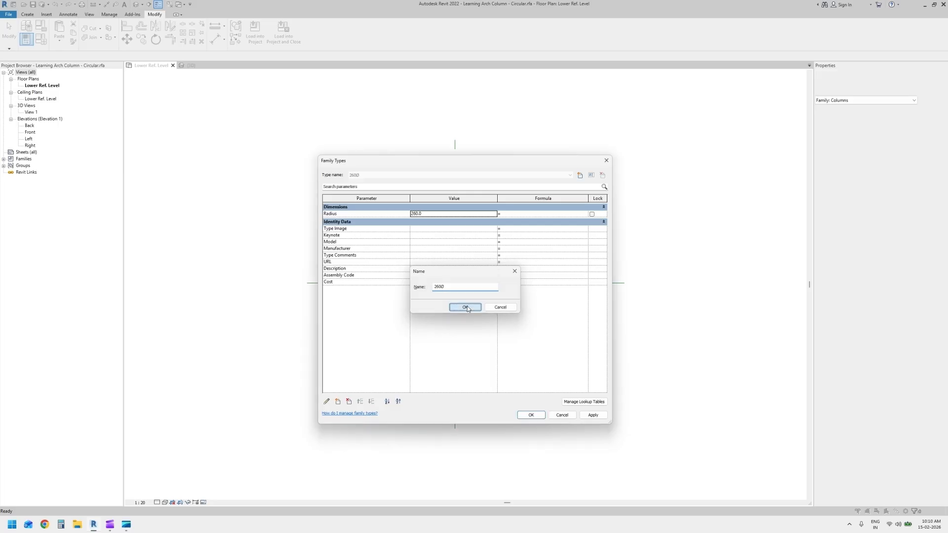
left_click(465, 307)
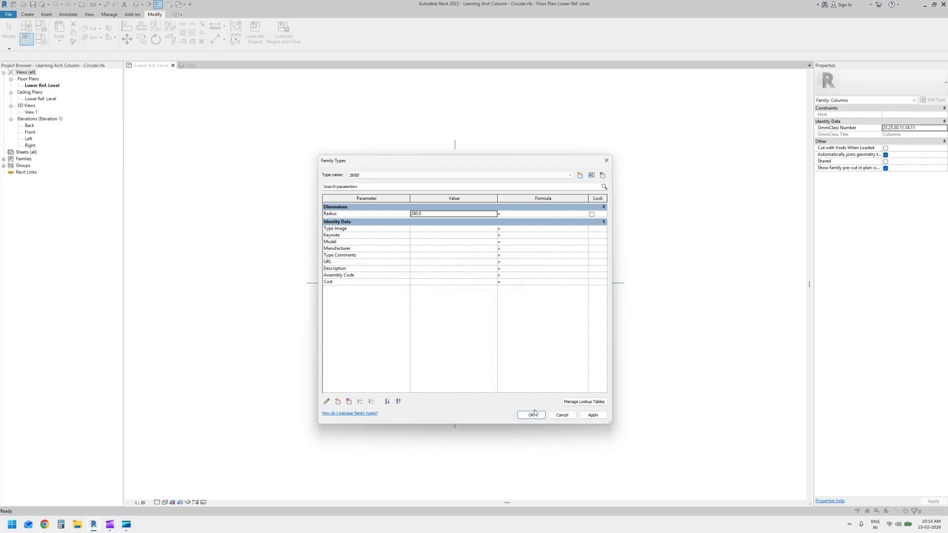
left_click(530, 415)
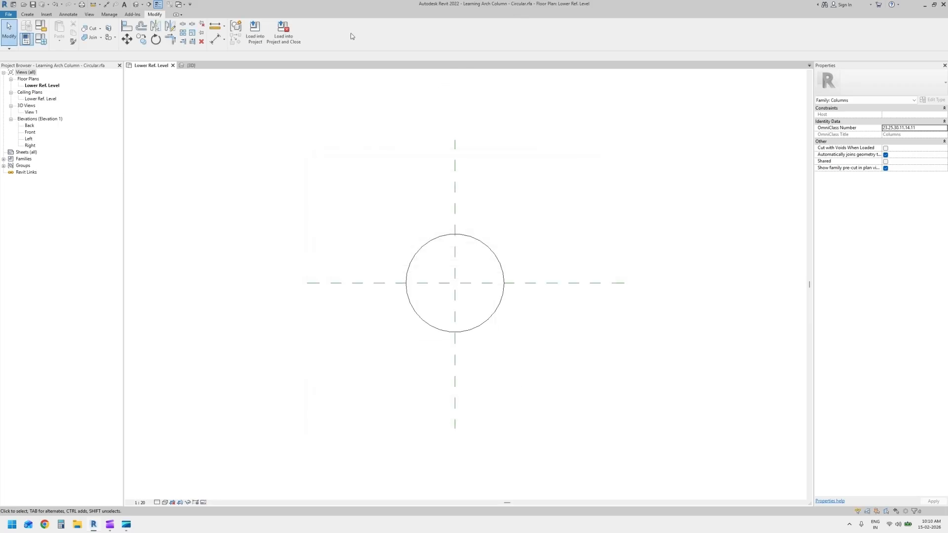
Load the circular column family into the project and place one 260Ø column in front of the rectangular columns
left_click(254, 32)
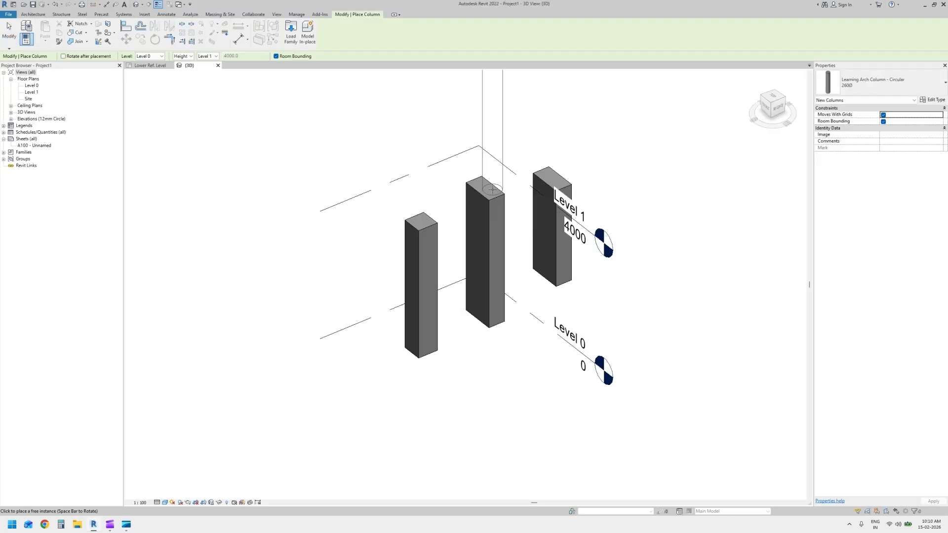
left_click(512, 452)
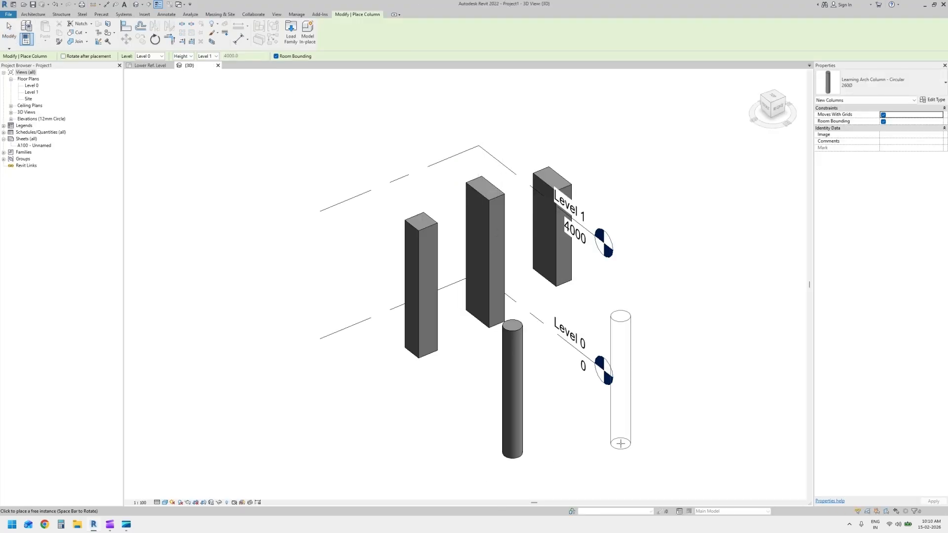
key("Escape")
key("Escape")
Duplicate the placed circular column's type under the name 500Ø
left_click(517, 413)
middle_click_drag(578, 426, 731, 450, "shift")
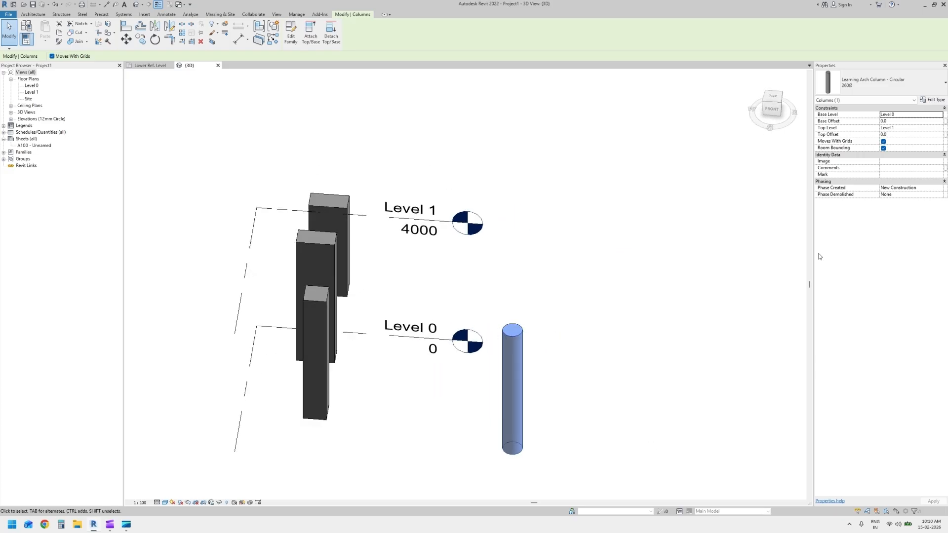
left_click(935, 100)
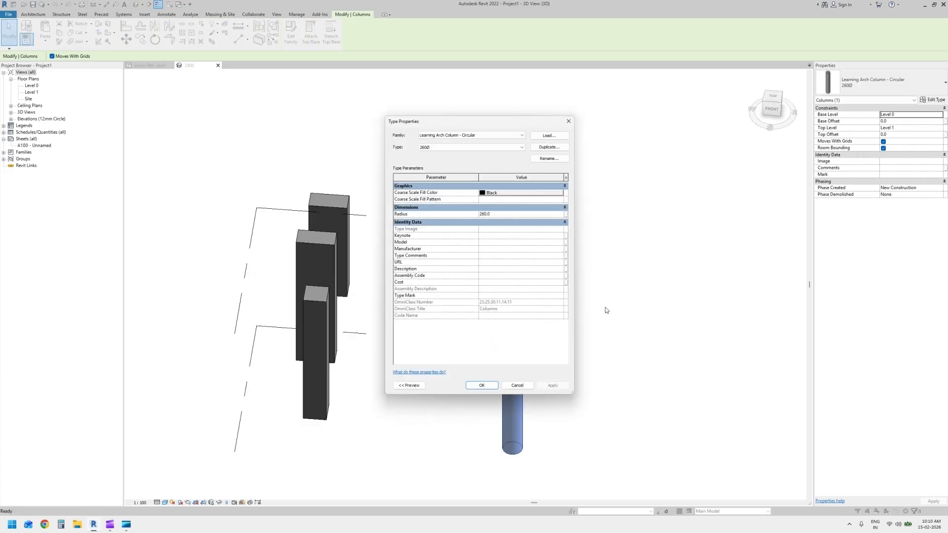
left_click(548, 147)
key("Escape")
left_click(548, 147)
left_click(472, 254)
key("BackSpace")
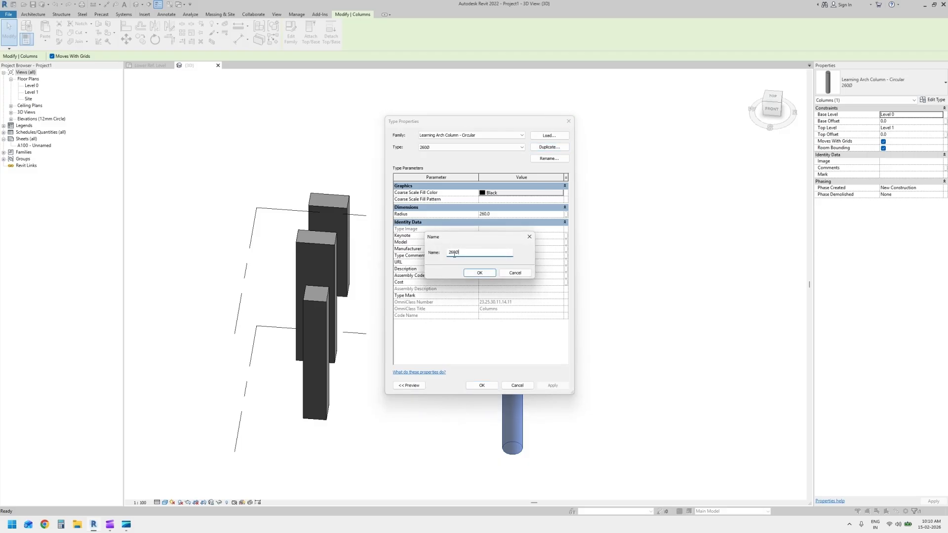
type("50")
left_click(479, 272)
Set the Radius of the 500Ø type to 500 and apply it to the placed column
left_click(497, 215)
type("50")
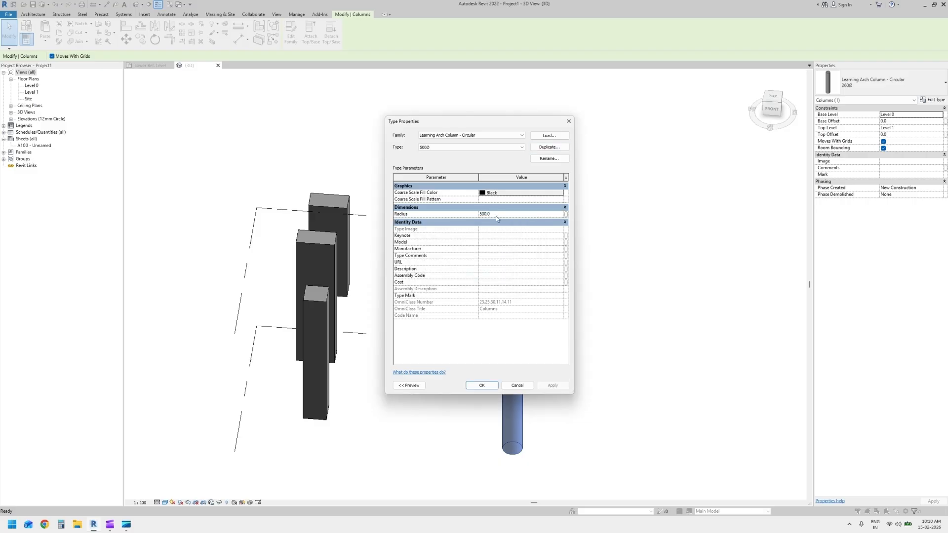
left_click(481, 385)
middle_click_drag(679, 383, 666, 312, "shift")
left_click(614, 393)
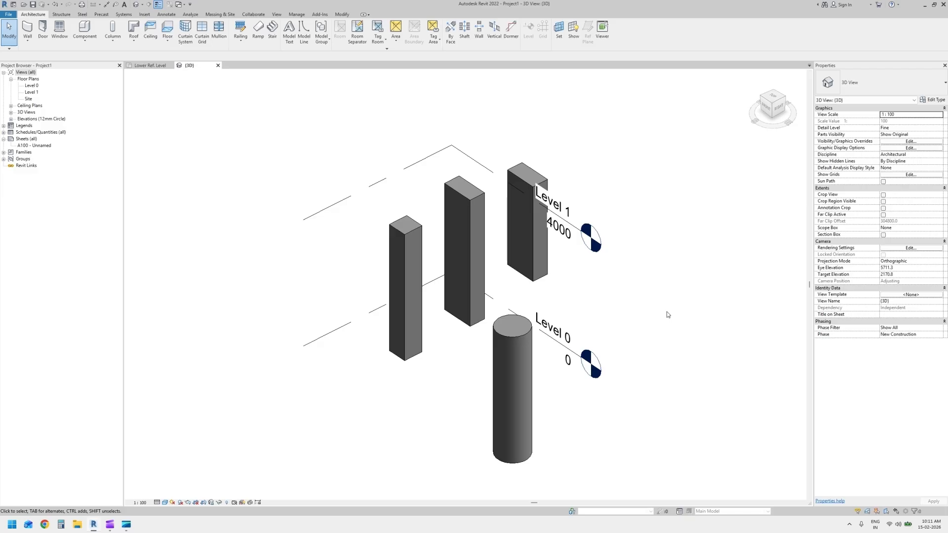
Review the column families and types available for the placed circular column without changing its type
left_click(526, 380)
left_click(879, 83)
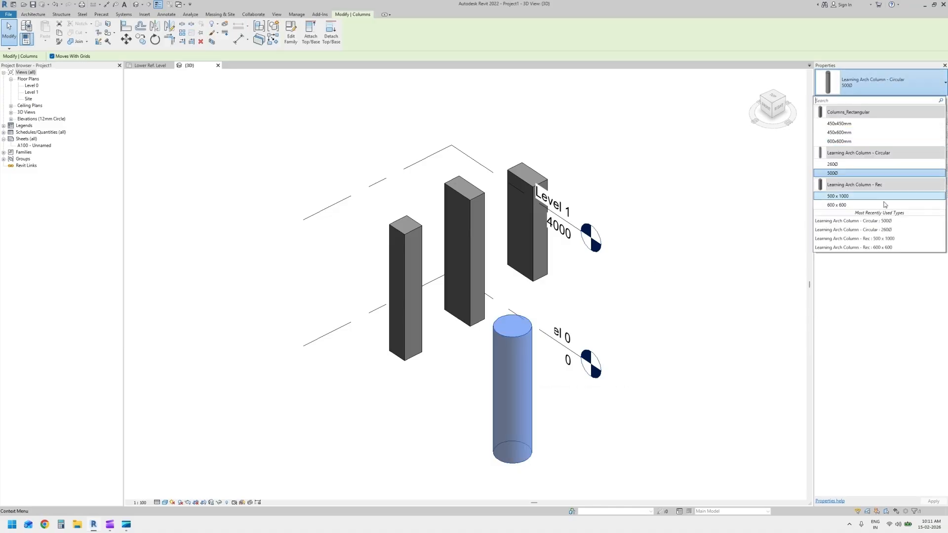
mouse_move(885, 188)
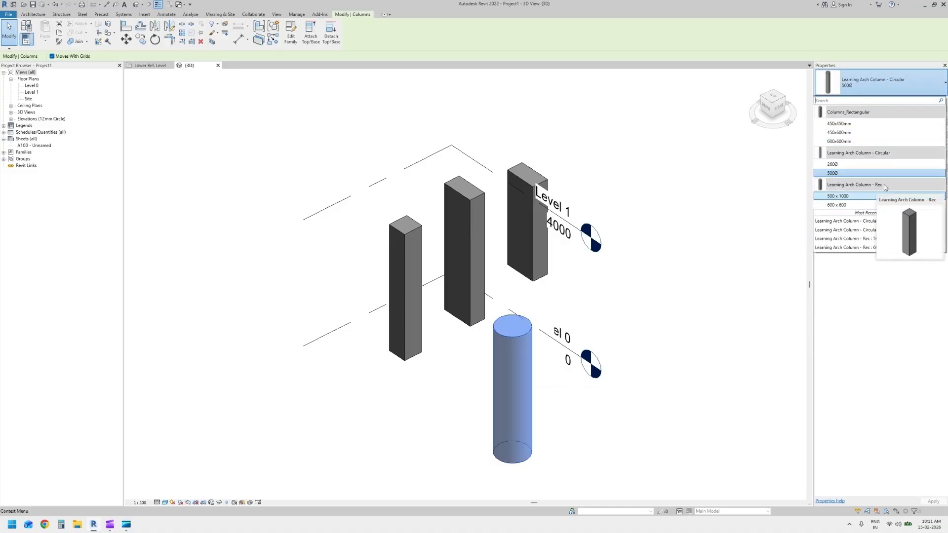
left_click(725, 328)
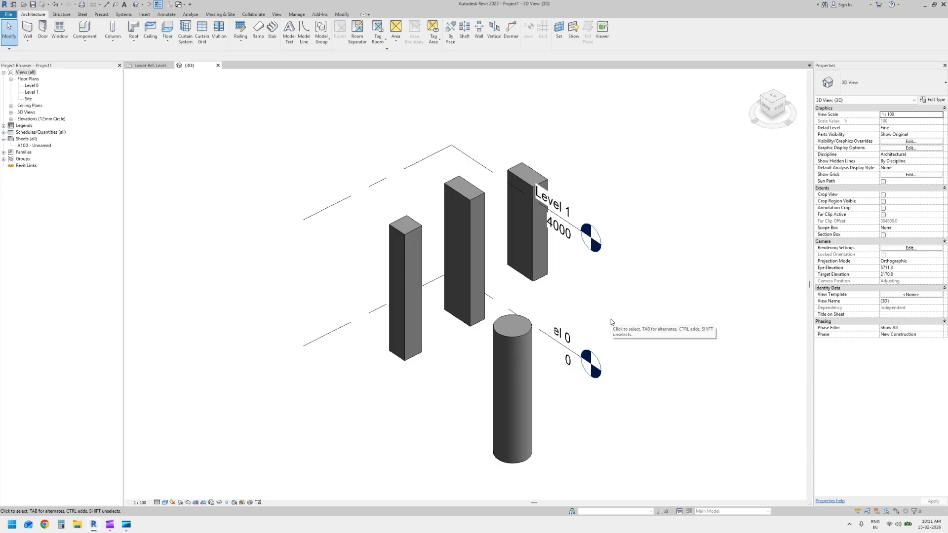
Create a new family from the Metric Structural Column.rft template
left_click(13, 5)
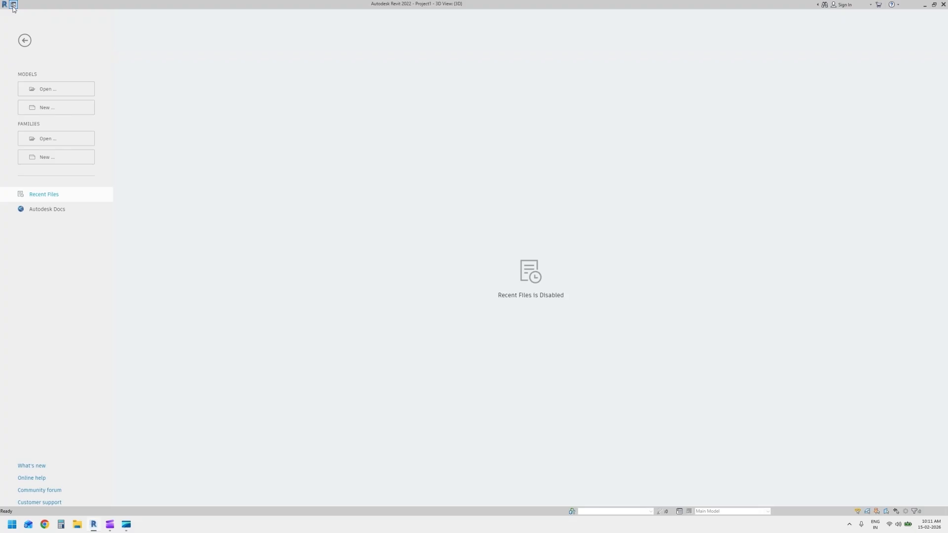
left_click(56, 156)
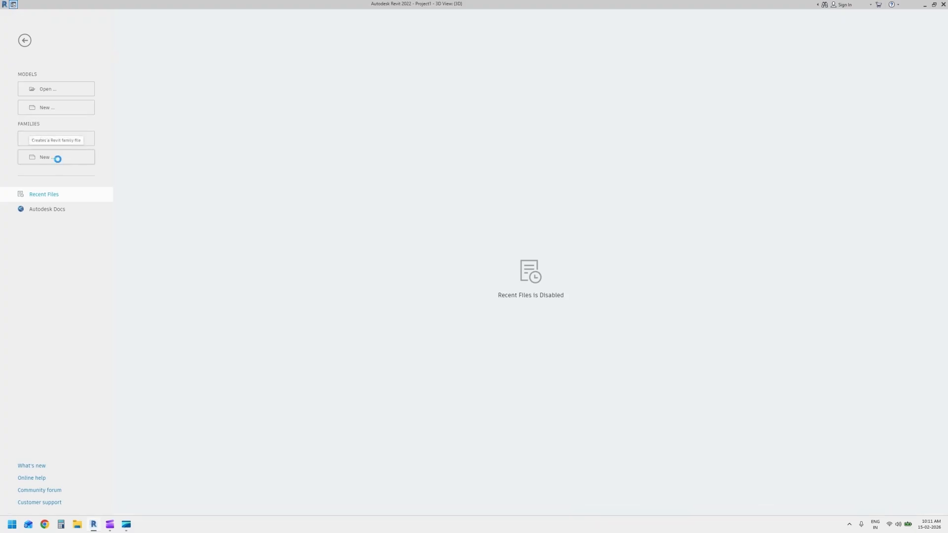
mouse_move(548, 210)
left_mouse_down()
mouse_move(546, 284)
mouse_move(536, 282)
left_mouse_up()
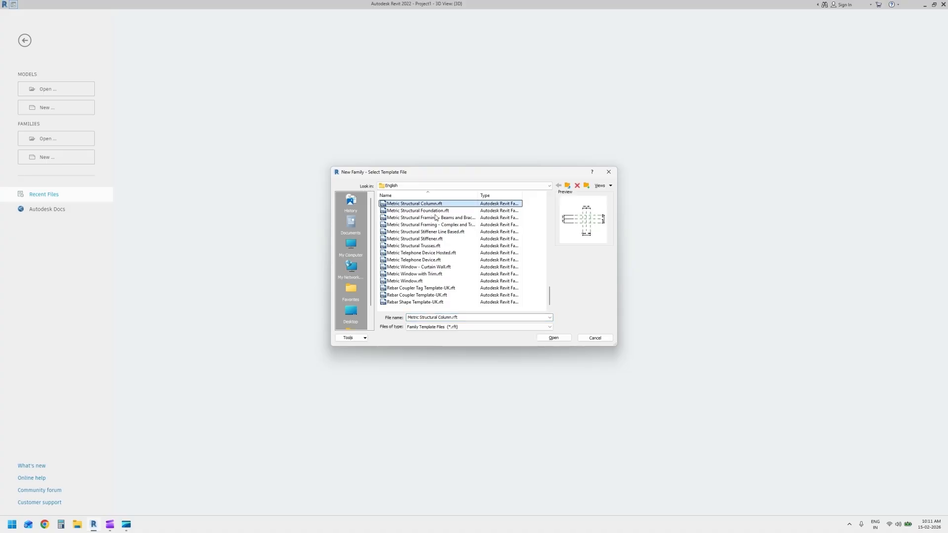
left_click(558, 338)
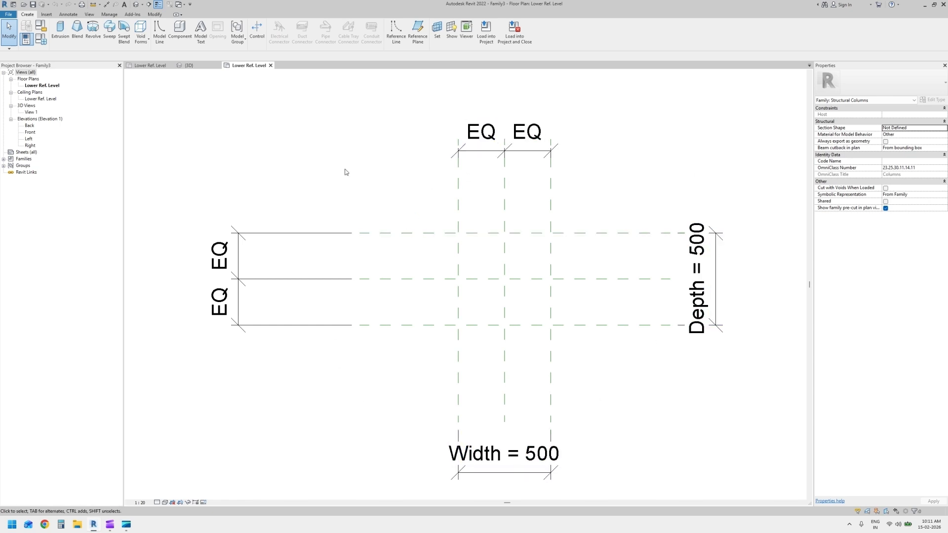
Check the family category assigned to the new structural column family
left_click(27, 38)
scroll(514, 299, "down", 2)
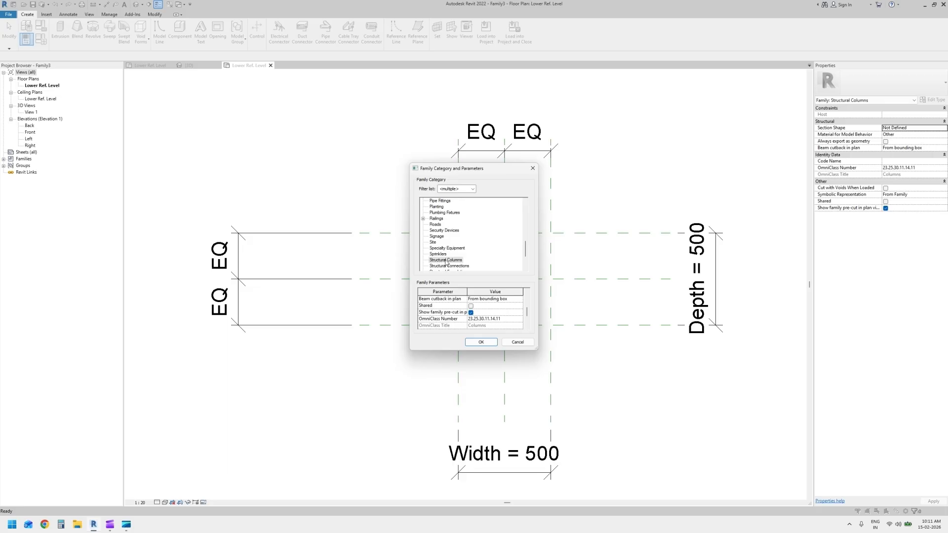
key("Return")
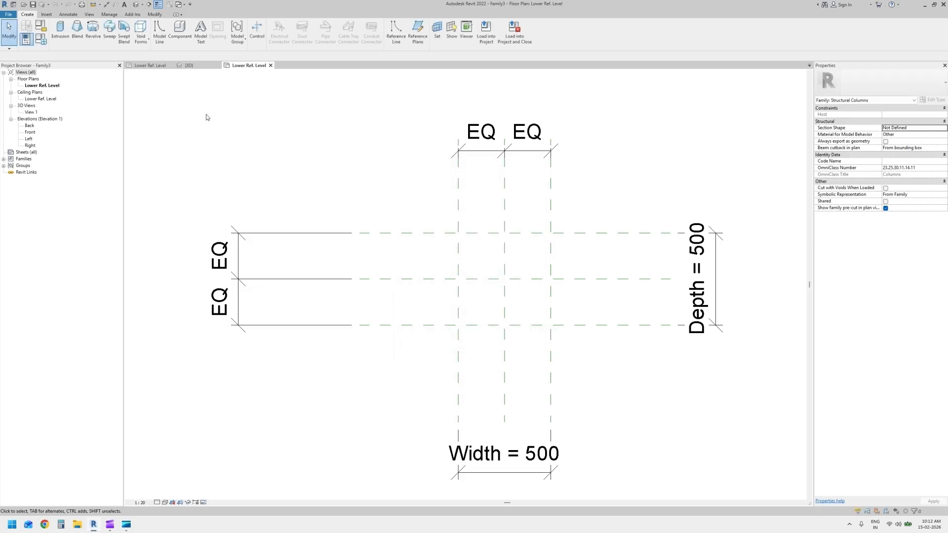
Check the circular column family's types and family category for comparison, leaving both unchanged
left_click(149, 66)
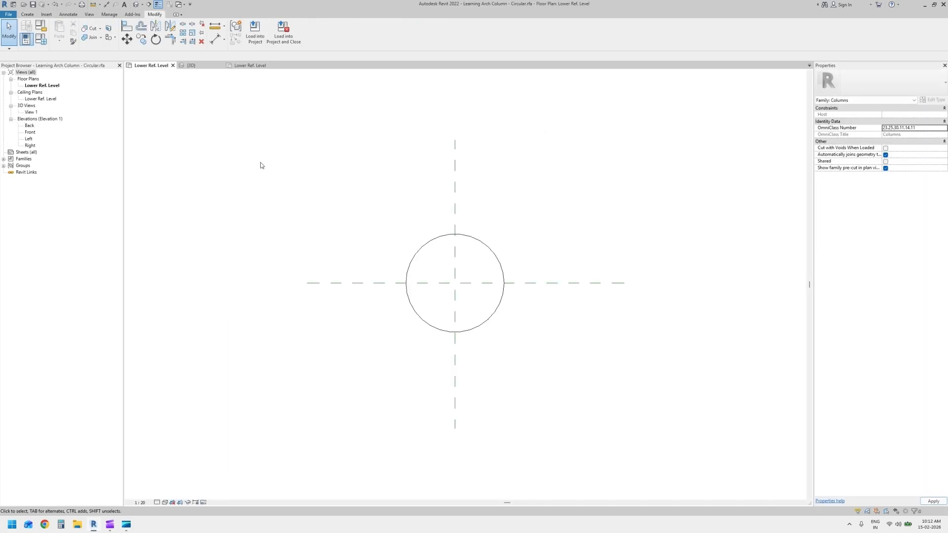
left_click(42, 39)
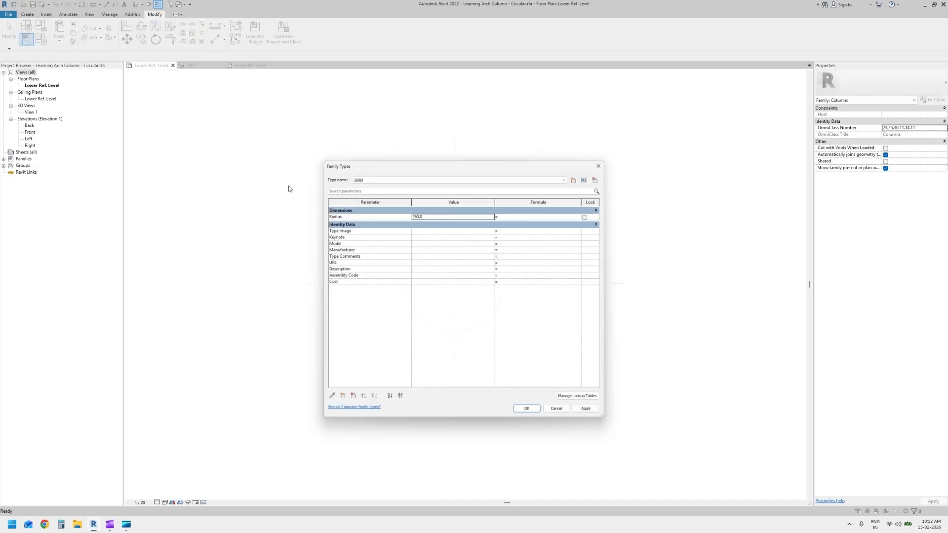
key("Escape")
left_click(41, 26)
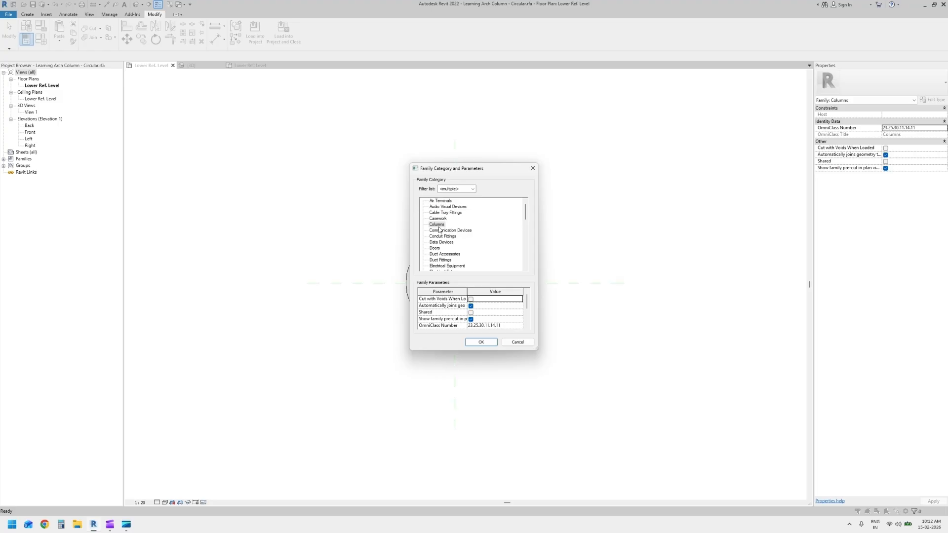
key("Escape")
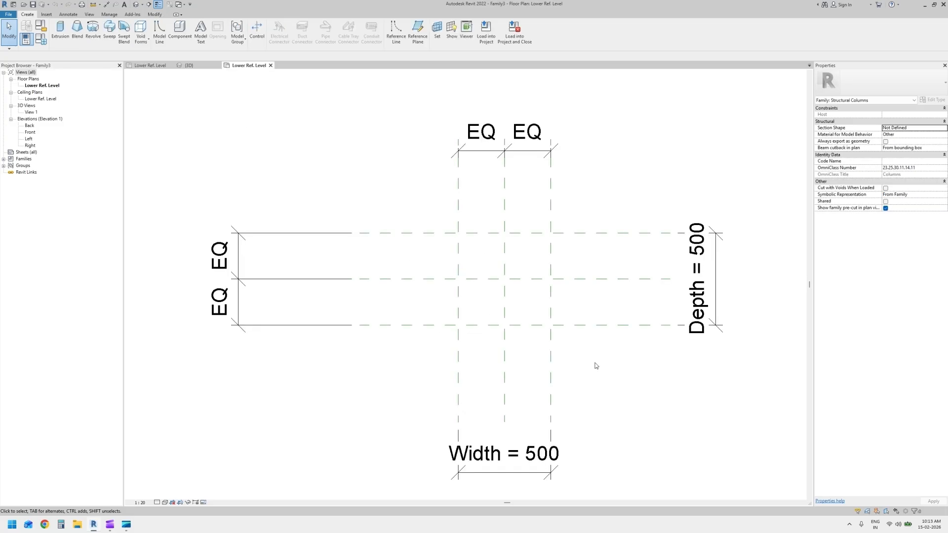
Start an extrusion in the structural column family and sketch a 500 x 500 rectangle between the outer reference plane intersections
left_click(60, 34)
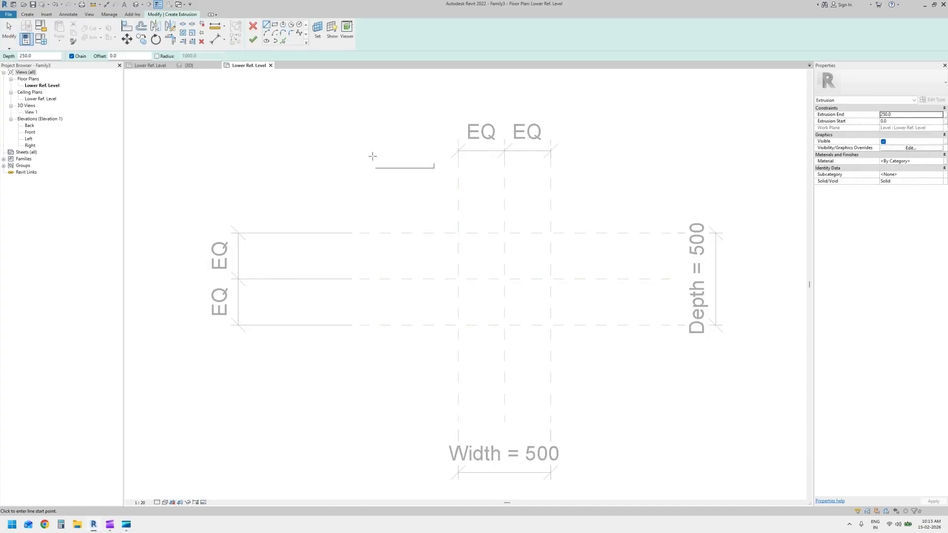
left_click(275, 25)
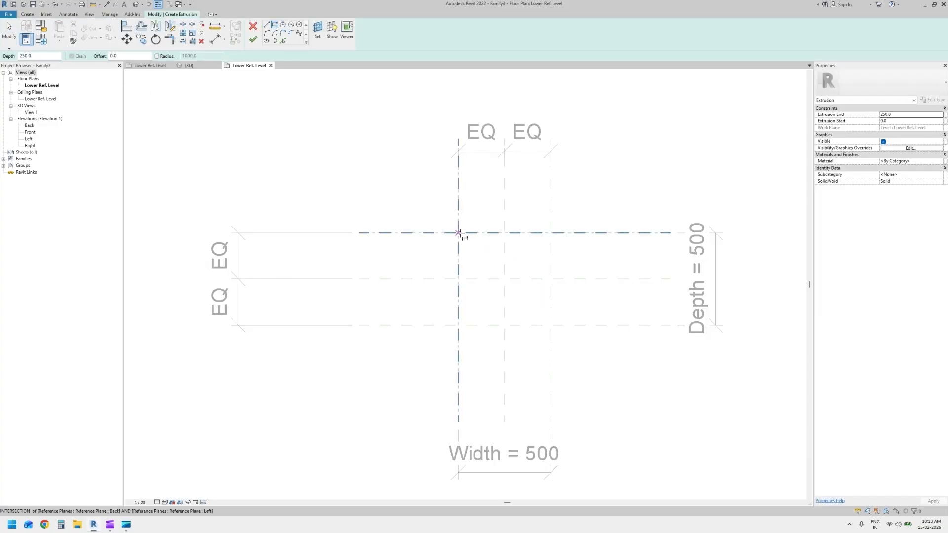
left_click(459, 233)
left_click(551, 325)
left_click(551, 325)
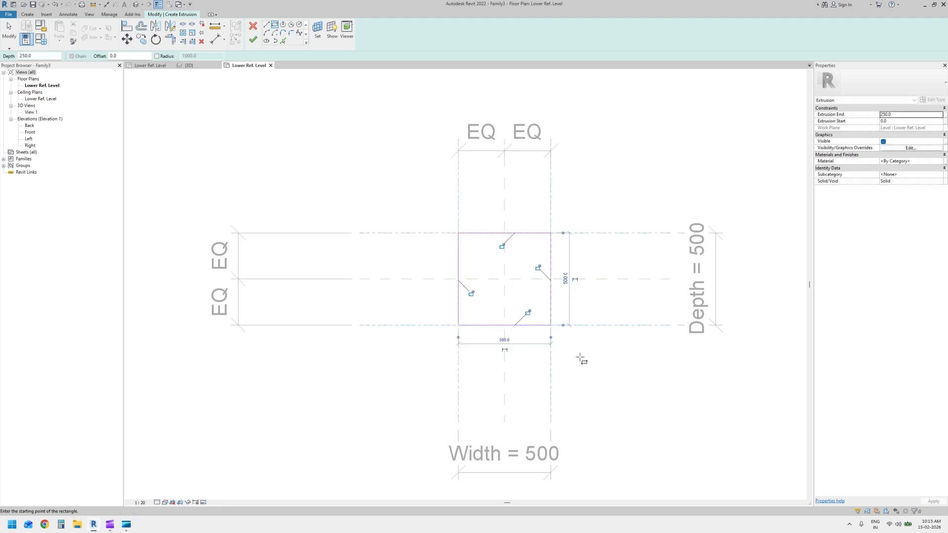
key("Escape")
Sketch two circles of radius 250 centred on the midpoints of the rectangle's left and right sides
left_click(299, 24)
left_click(551, 279)
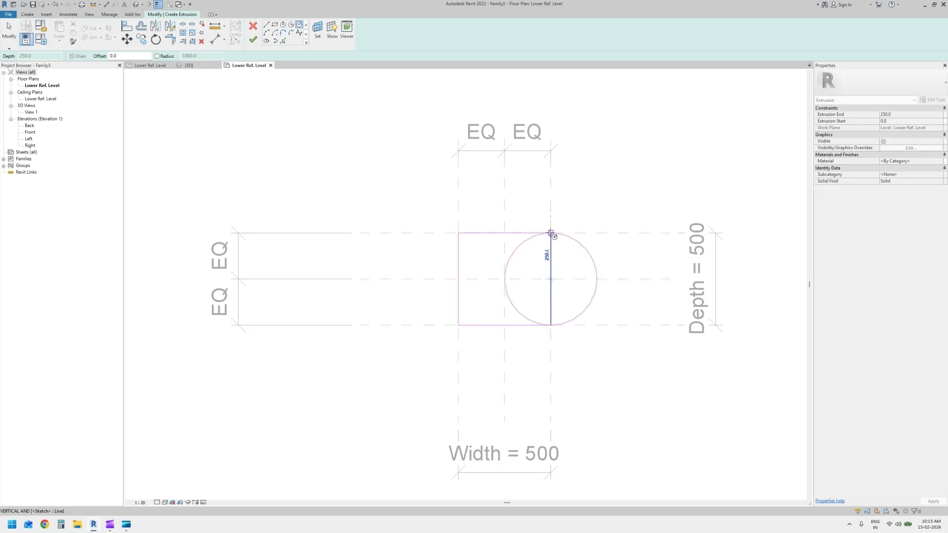
left_click(551, 232)
left_click(458, 279)
left_click(458, 233)
key("Escape")
key("Escape")
Trim the circles against the rectangle's horizontal edges, keeping only the outward-facing semicircles
key("t")
key("r")
left_click(444, 235)
left_click(495, 231)
left_click(524, 233)
left_click(570, 238)
left_click(521, 326)
left_click(570, 322)
left_click(488, 326)
left_click(435, 318)
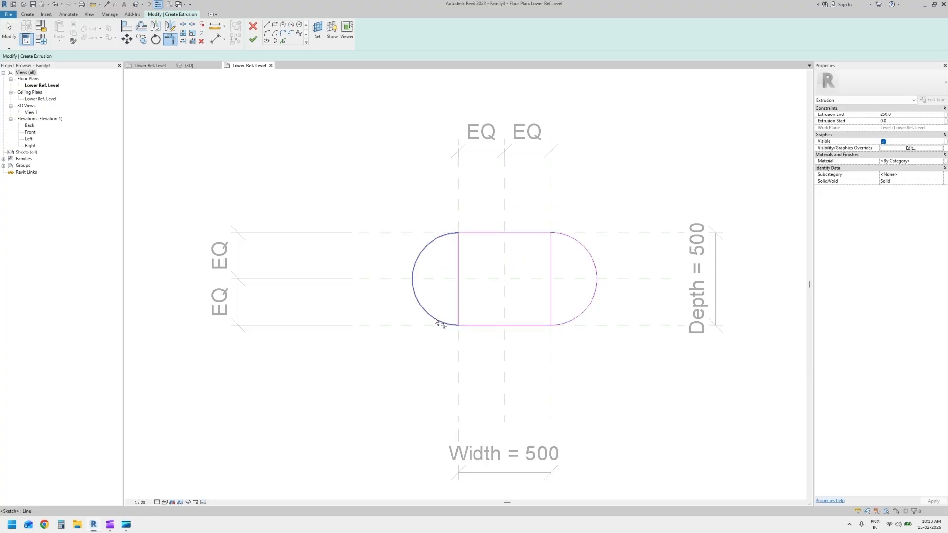
key("Escape")
Delete the rectangle's two vertical lines to leave a closed capsule-shaped profile
left_click(550, 312)
key("Delete")
left_click(459, 298)
key("Delete")
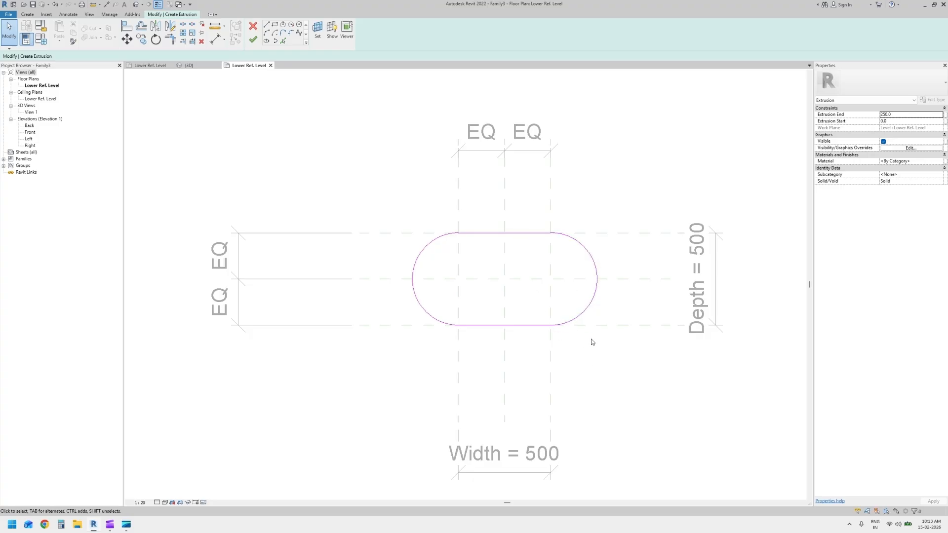
Align the profile's lower and upper straight edges to the Front and Back reference planes
key("a")
key("l")
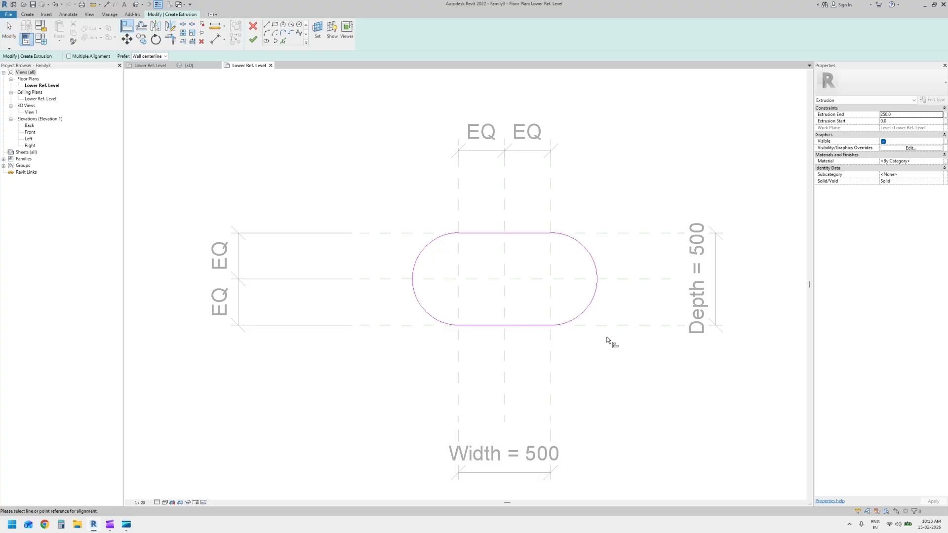
left_click(517, 325)
left_click(527, 312)
left_click(629, 233)
left_click(537, 233)
key("Escape")
key("Escape")
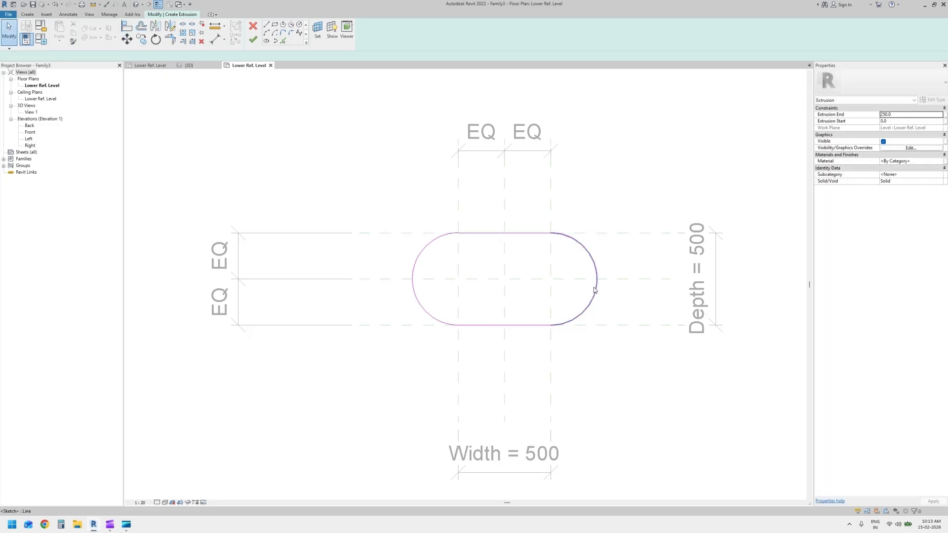
Turn on the centre marks of both semicircular arcs in the profile
left_click(594, 290)
left_click(883, 115)
left_click(434, 319)
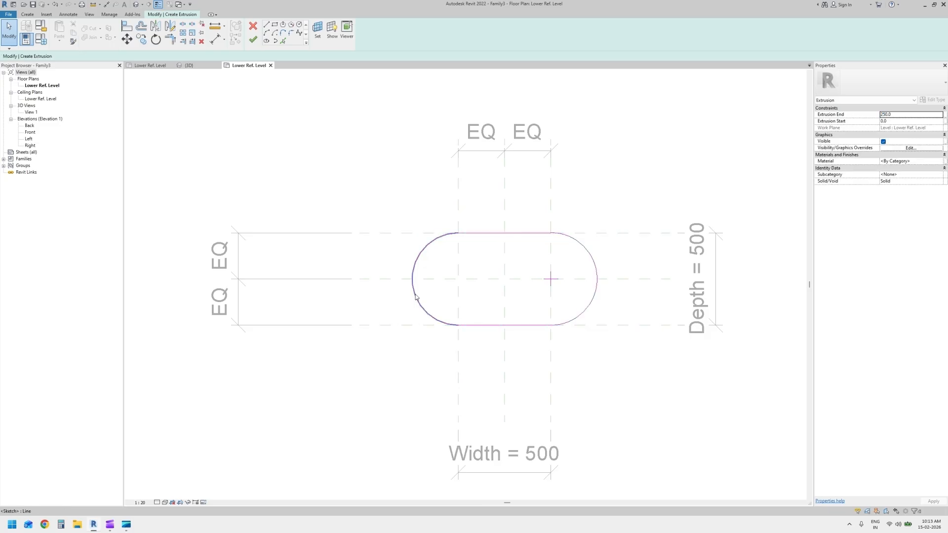
left_click(883, 115)
key("Escape")
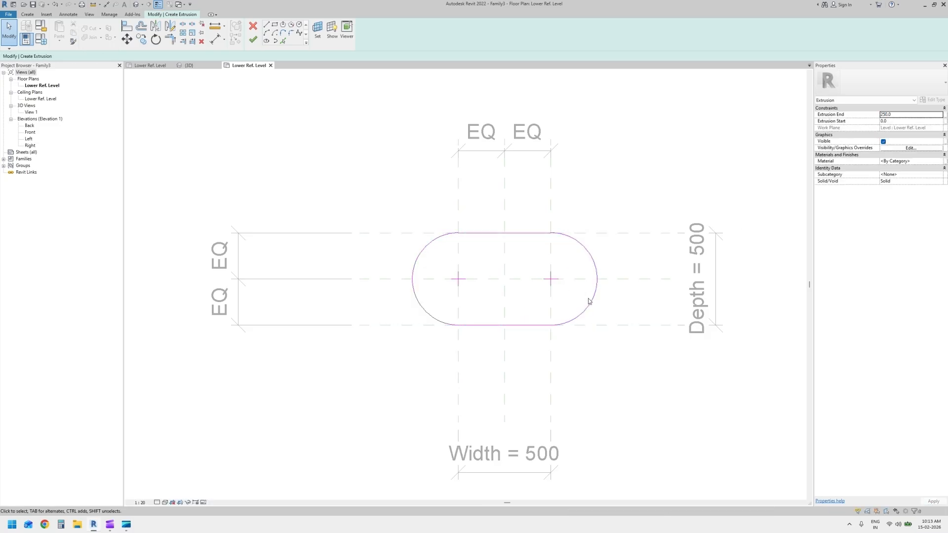
Align the centres of both arcs to the width and horizontal centre reference planes, and finish the extrusion sketch
key("a")
key("l")
left_click(551, 359)
left_click(550, 280)
left_click(555, 279)
left_click(457, 279)
left_click(488, 279)
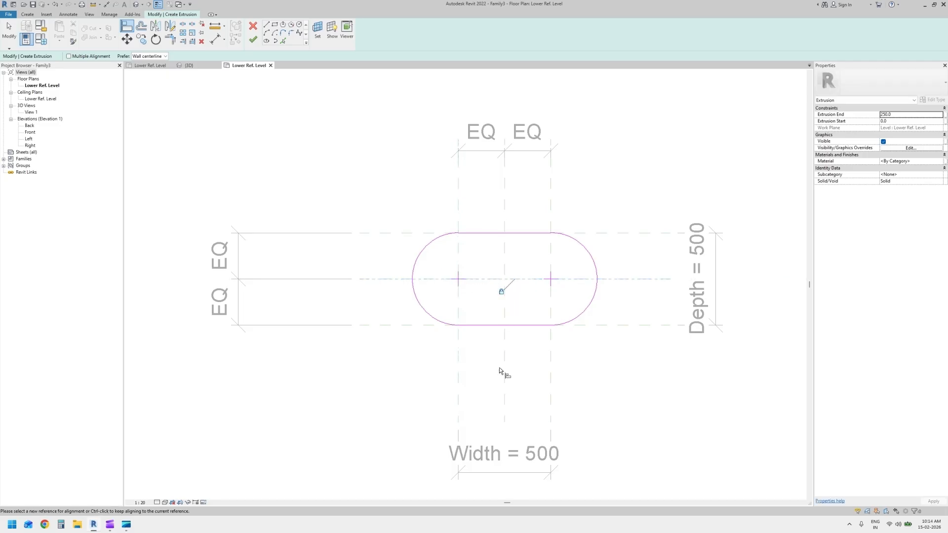
key("Escape")
key("Escape")
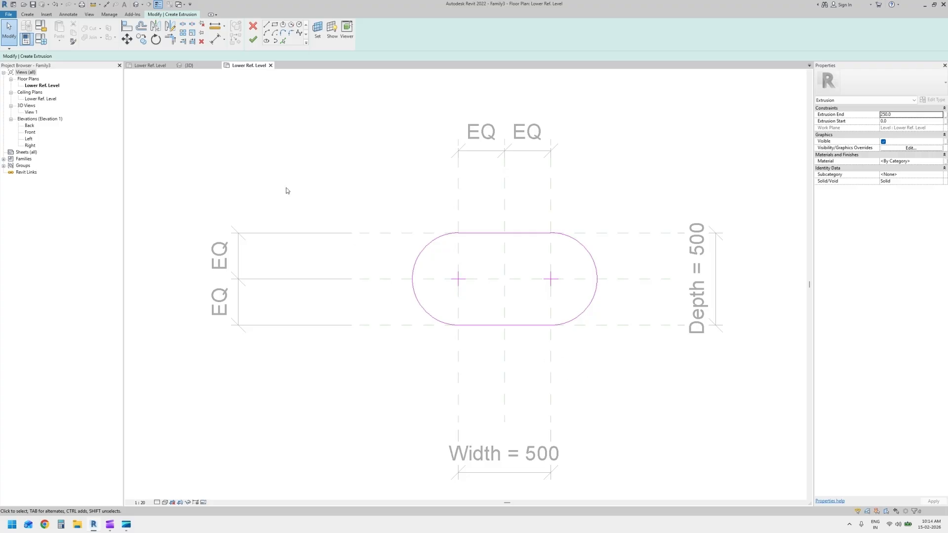
left_click(253, 40)
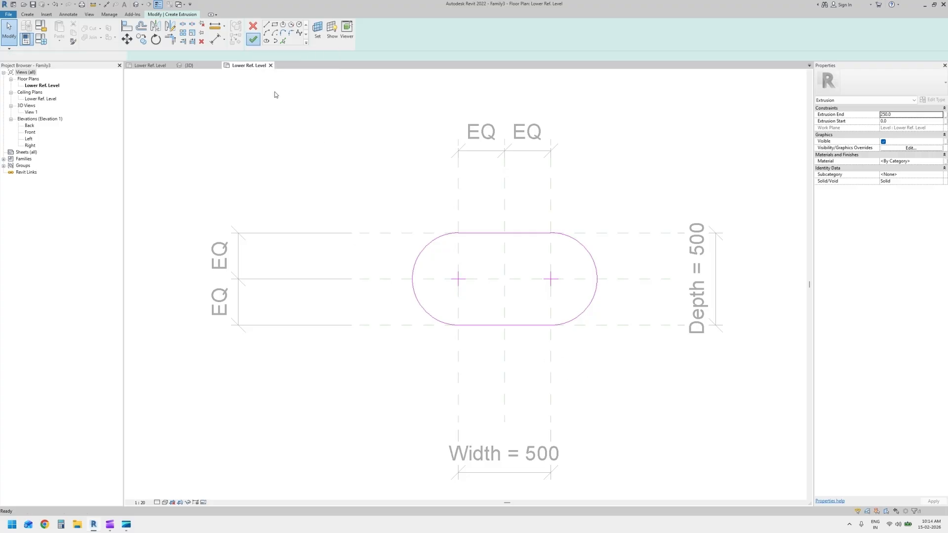
Try moving the Front and right-hand reference planes to flex the capsule profile, and undo the moves
left_click(625, 414)
left_click_drag(610, 328, 629, 348)
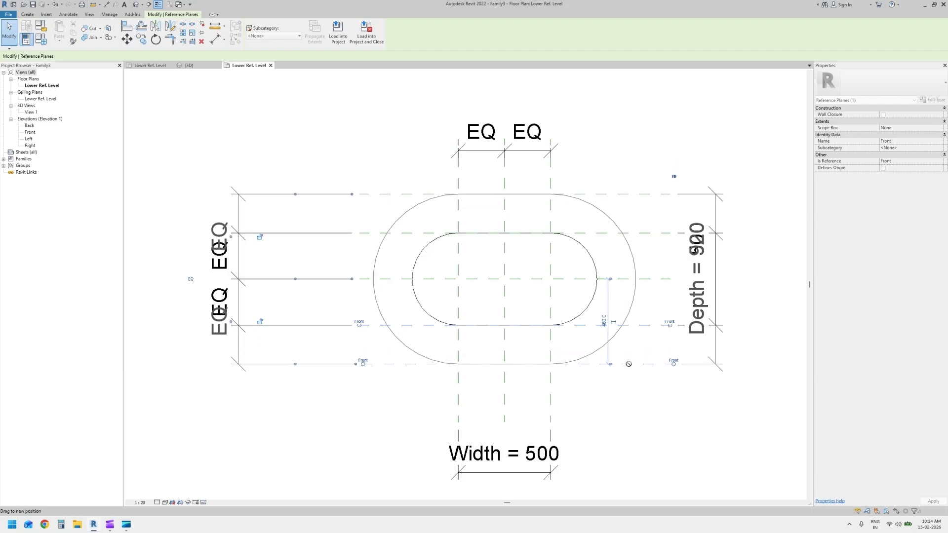
key("ctrl+z")
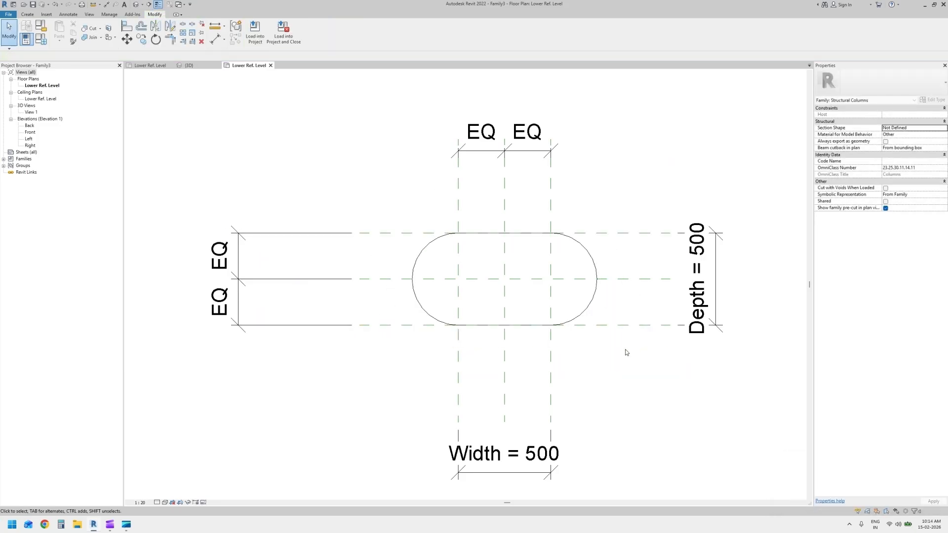
left_click(549, 367)
left_click_drag(549, 367, 590, 352)
key("Escape")
Save the family as "Learning Str Column - User Defined"
left_click(9, 14)
mouse_move(50, 104)
left_click(77, 100)
type("Learning Str Column - User Defi")
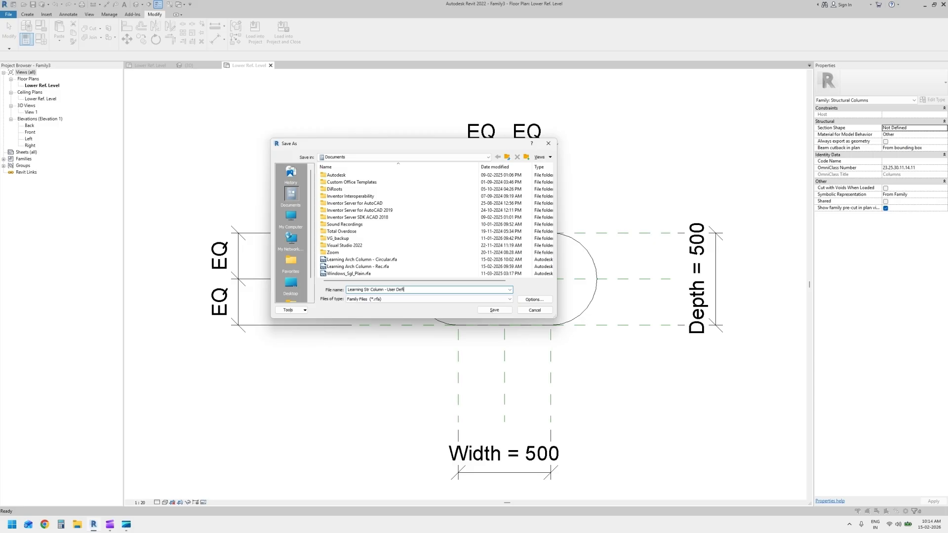
type("ne")
key("Return")
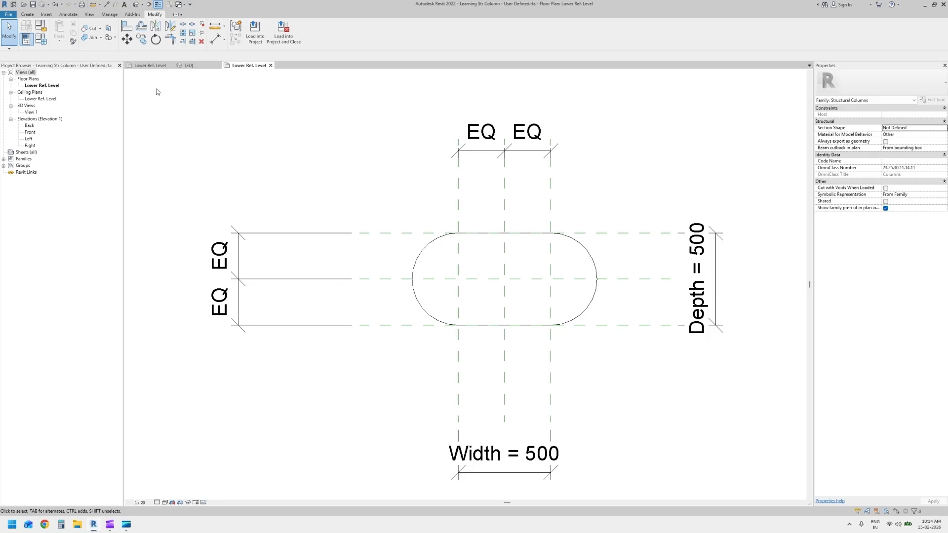
Load the family into Project1 and place one vertical structural column in the empty area beside the existing columns
left_click(255, 31)
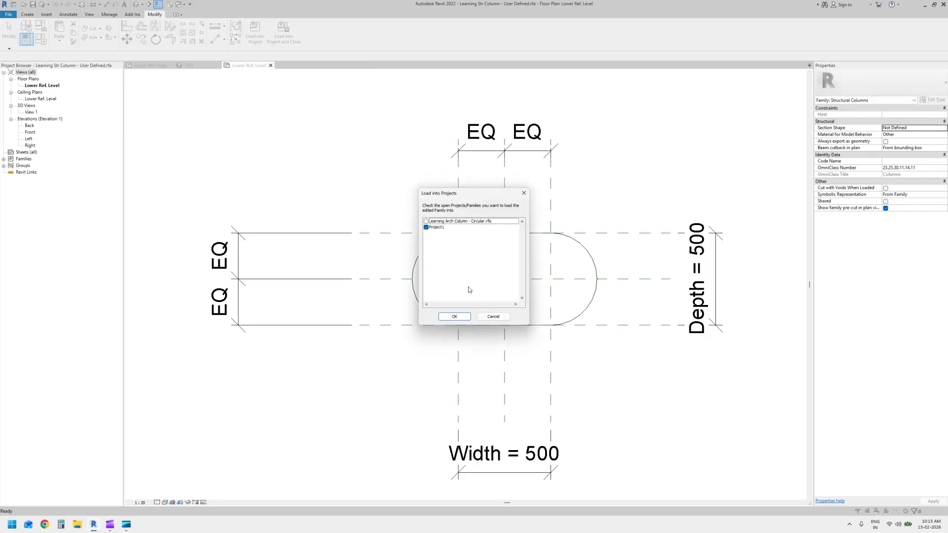
left_click(454, 316)
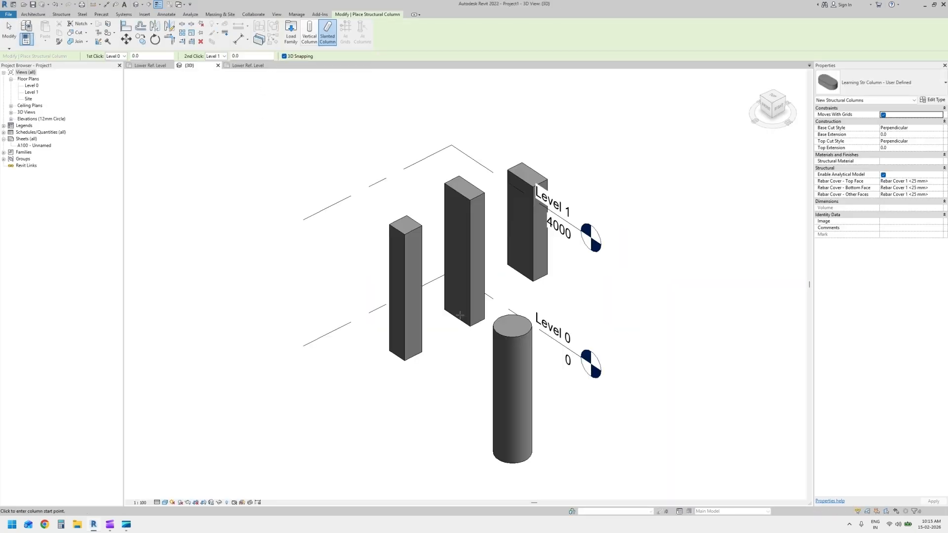
middle_click_drag(674, 379, 561, 353)
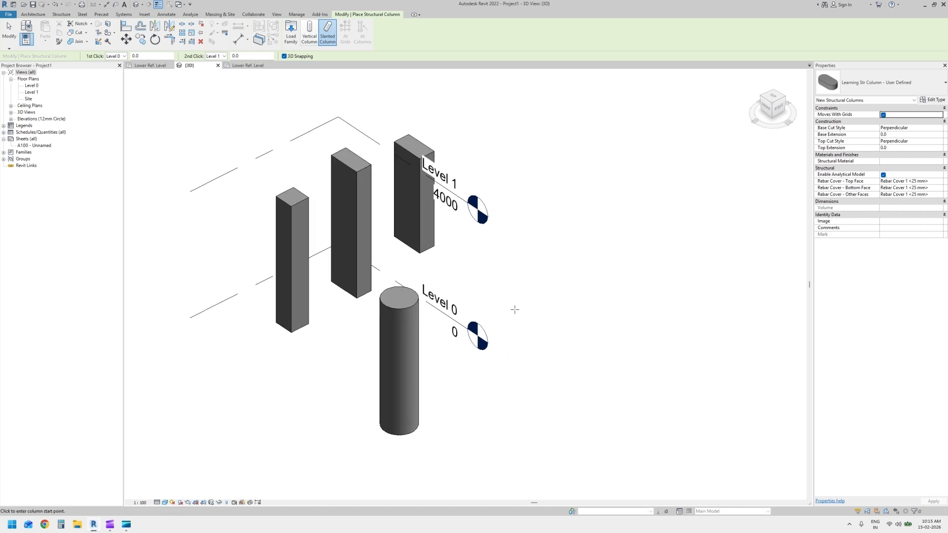
left_click(309, 33)
left_click(549, 312)
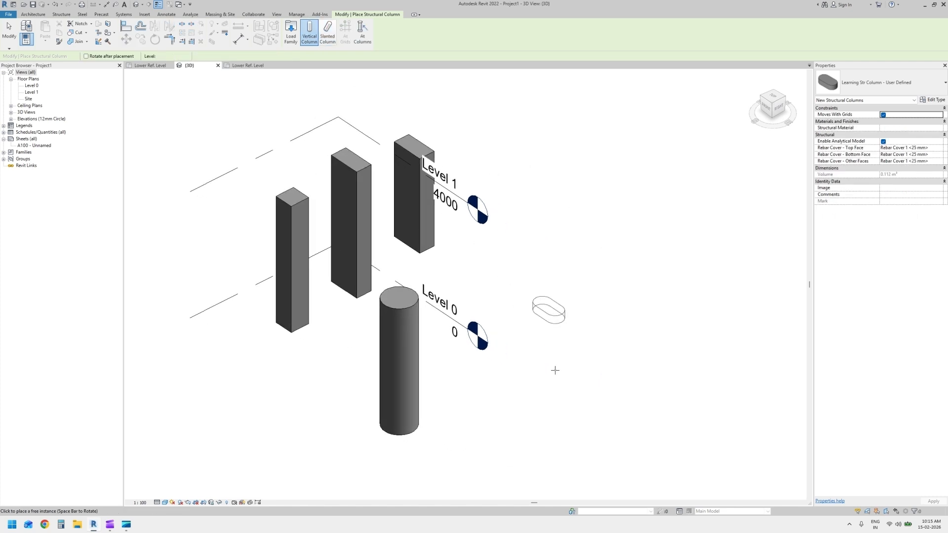
key("Escape")
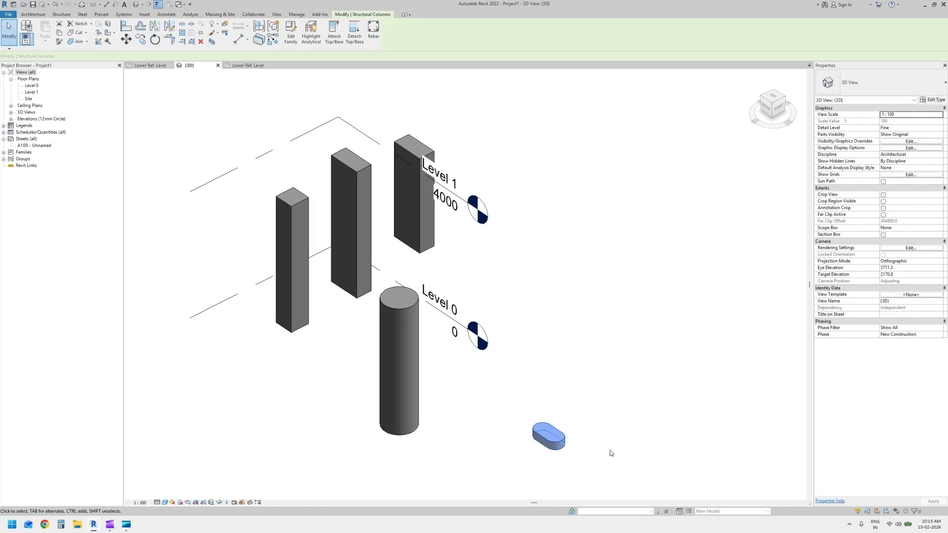
Set the placed capsule column's base offset to 0
middle_click_drag(615, 450, 470, 435, "shift")
left_click(926, 122)
type("0")
key("Tab")
key("Escape")
left_click(907, 122)
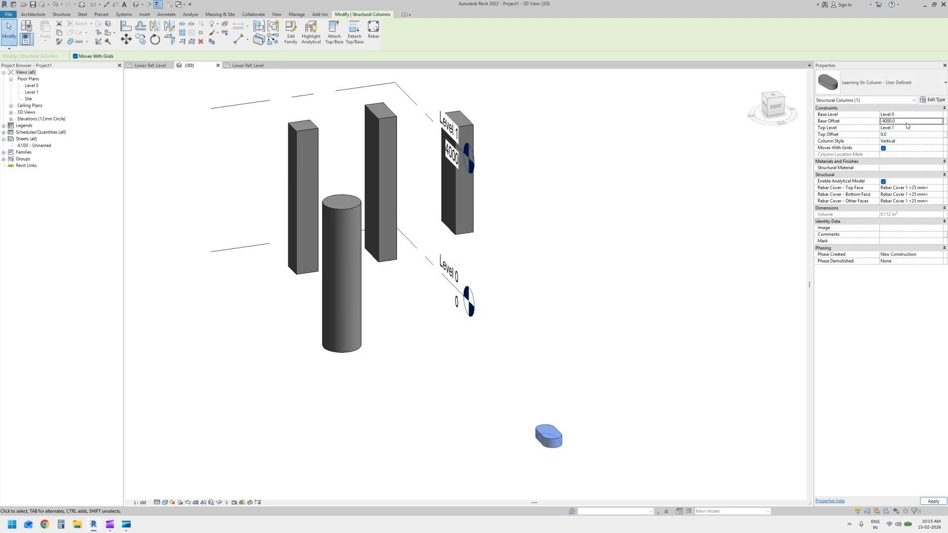
type("0")
middle_click_drag(594, 363, 607, 326, "shift")
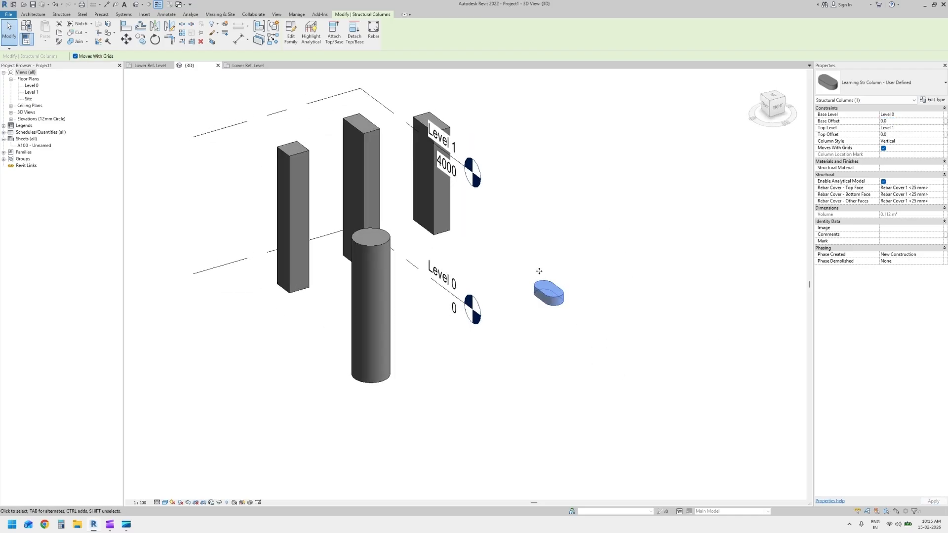
scroll(546, 298, "up", 5)
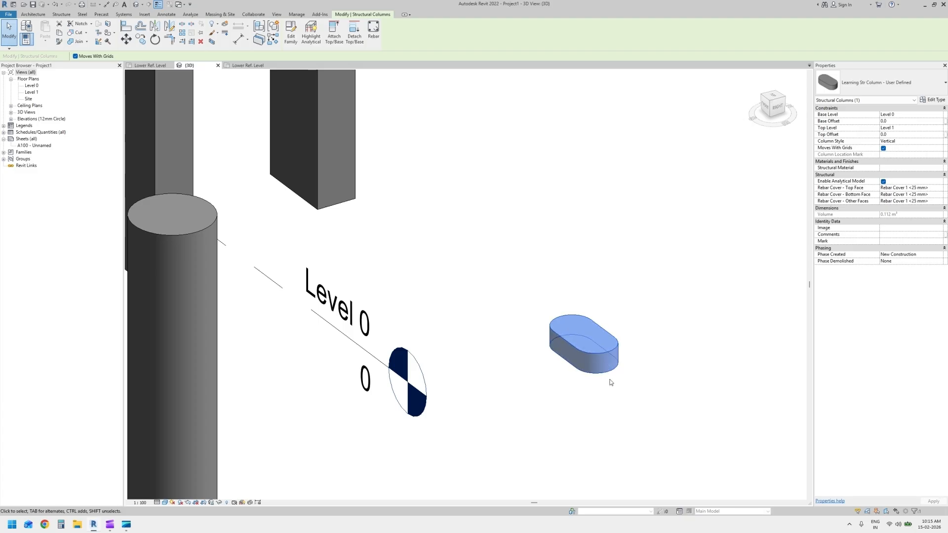
In the family's Back elevation, stretch the extrusion's top to the Upper Ref Level and lock its base to the Lower Ref. Level
left_click(247, 65)
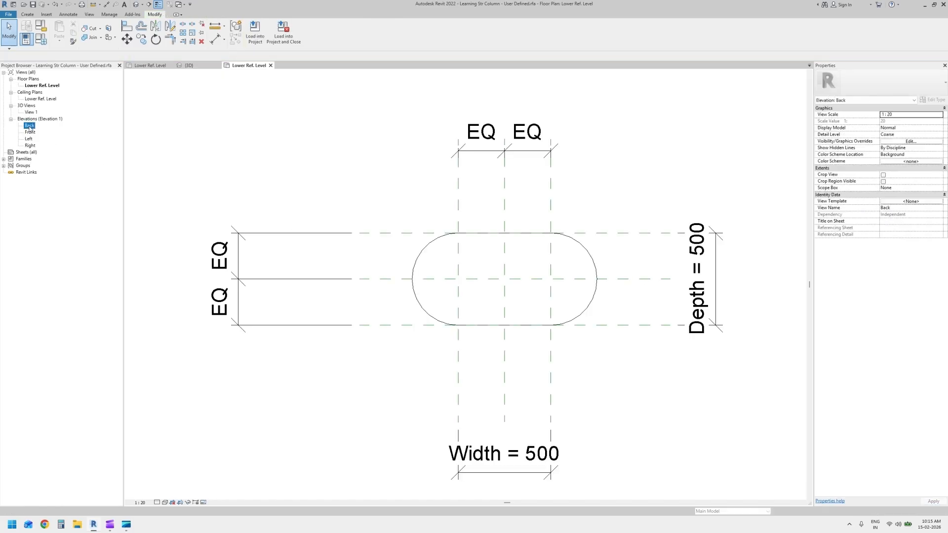
double_click(29, 126)
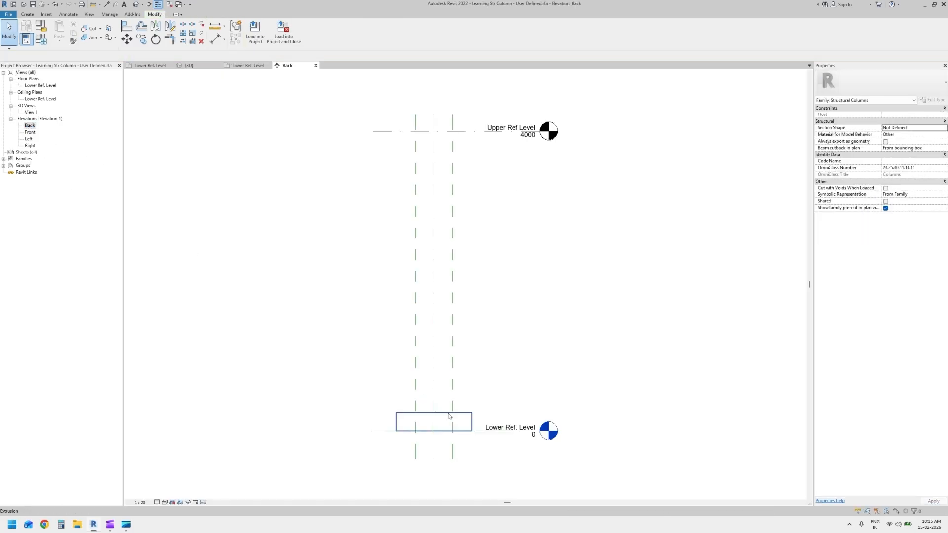
left_click(440, 413)
left_click_drag(434, 409, 447, 132)
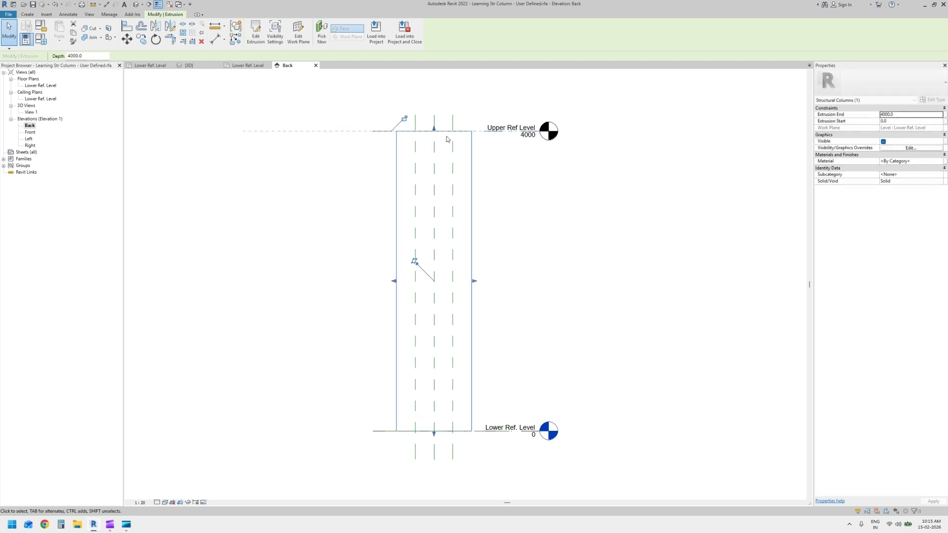
mouse_move(434, 434)
left_mouse_down()
mouse_move(434, 410)
mouse_move(434, 431)
left_mouse_up()
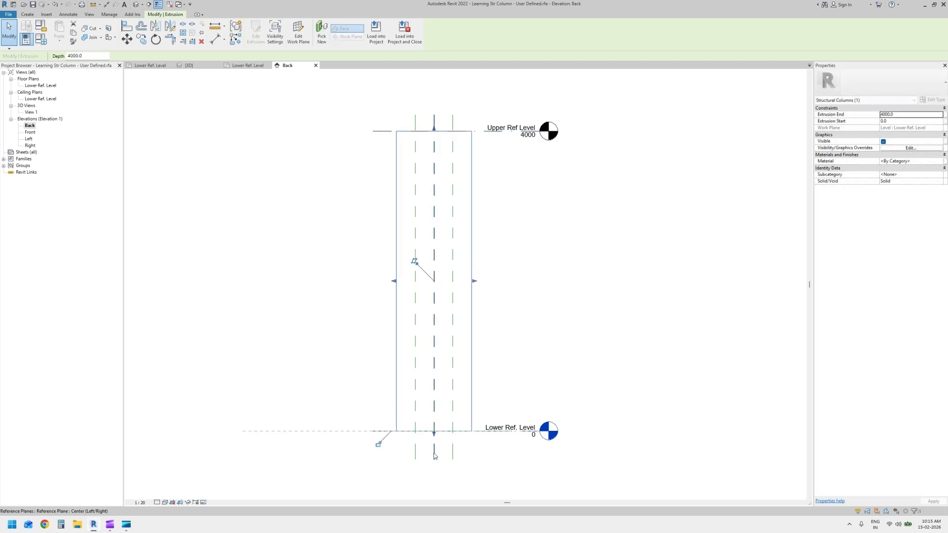
Reload the edited column family into Project1, overwriting the existing version
left_click(377, 31)
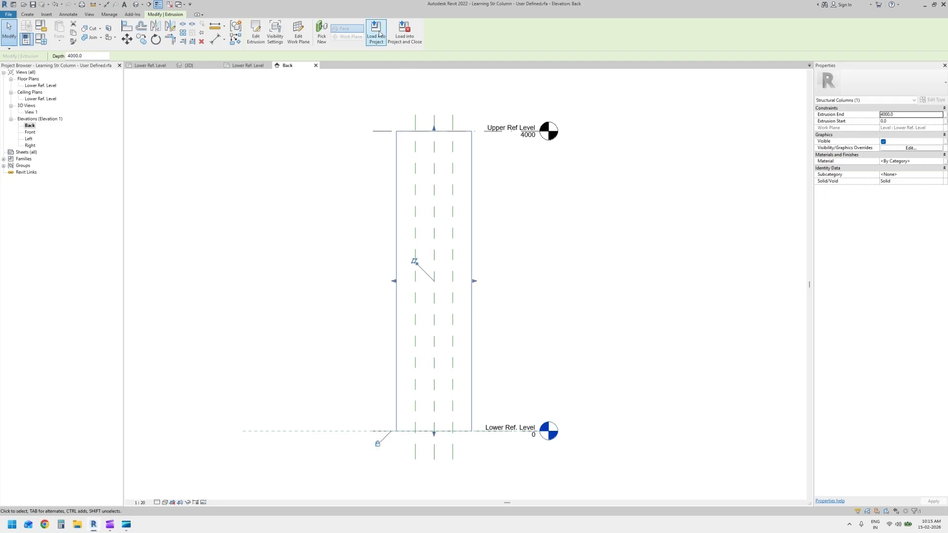
left_click(454, 315)
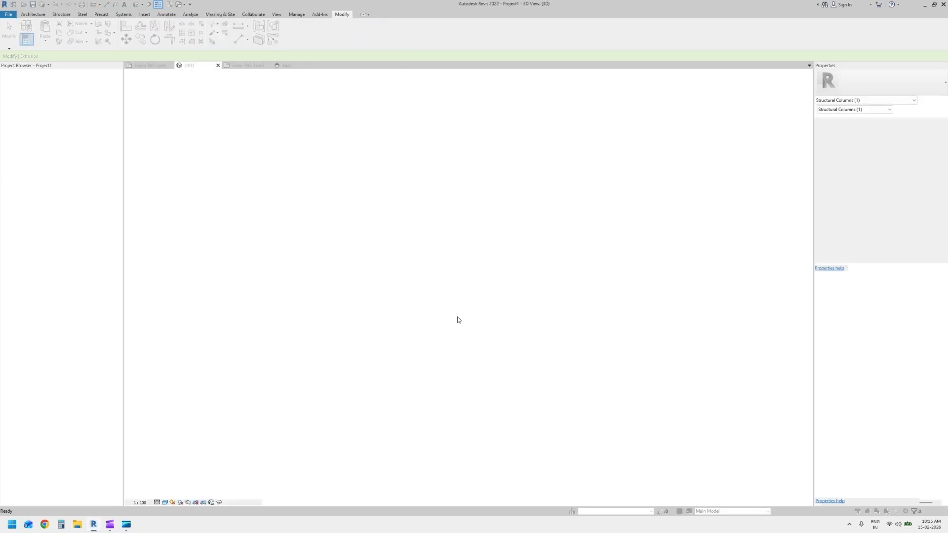
left_click(485, 242)
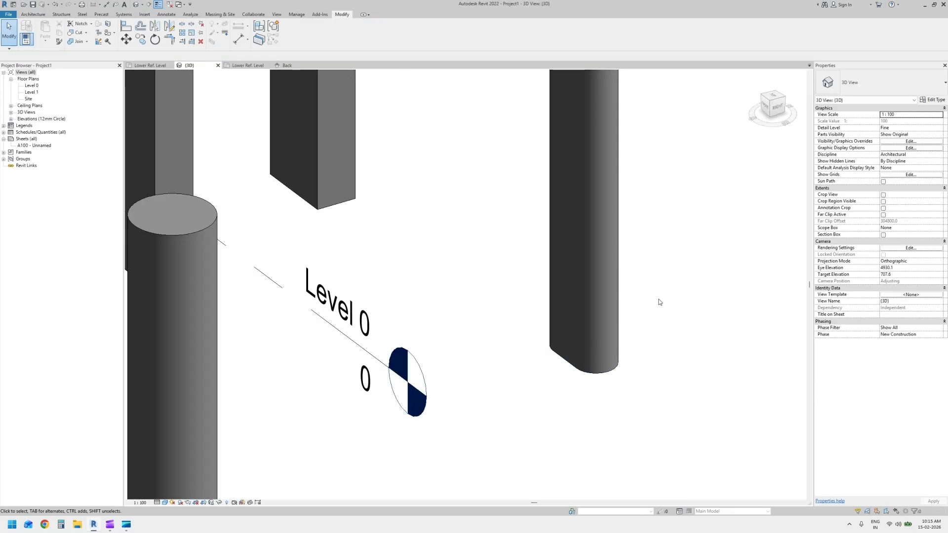
scroll(657, 301, "down", 5)
middle_click_drag(671, 290, 684, 351, "shift")
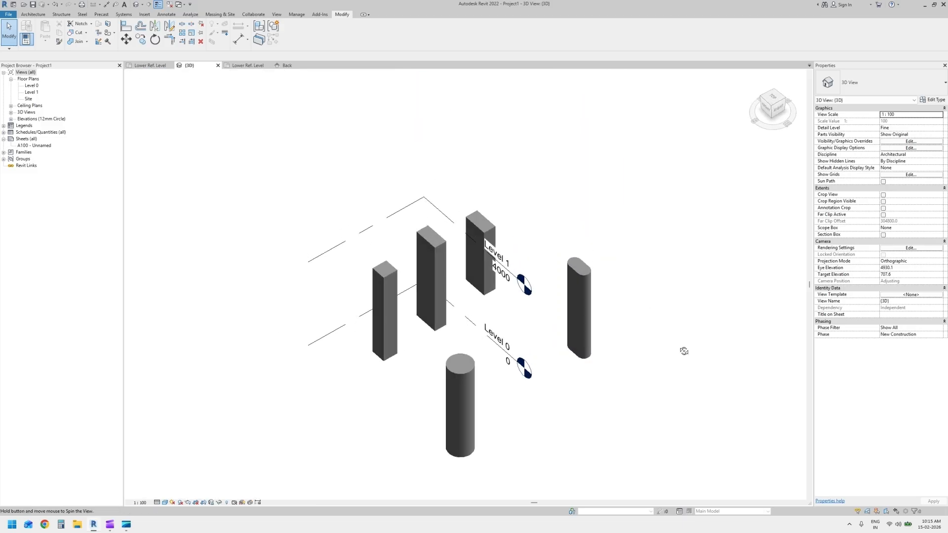
scroll(626, 272, "up", 4)
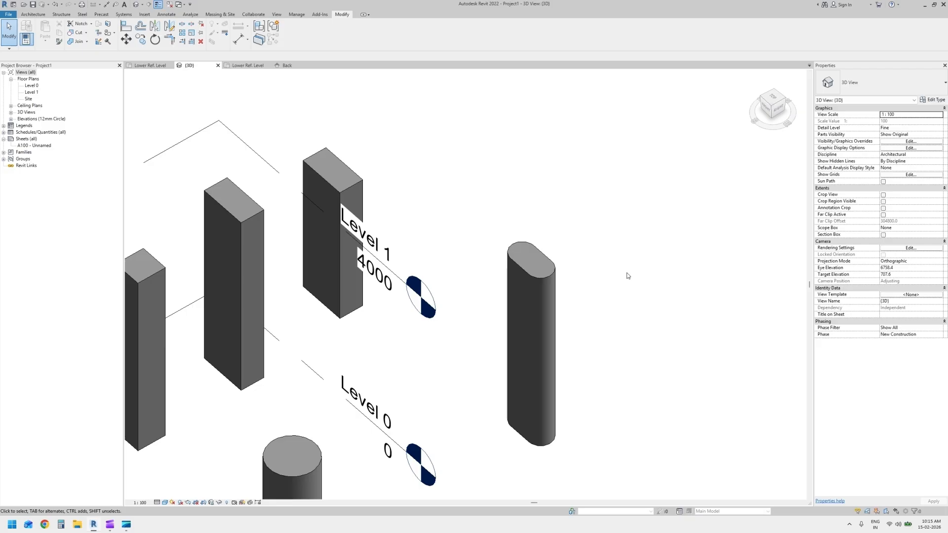
Rename the capsule column's type to 500 x 500 and duplicate it as a new type named 100 x 1000
left_click(535, 311)
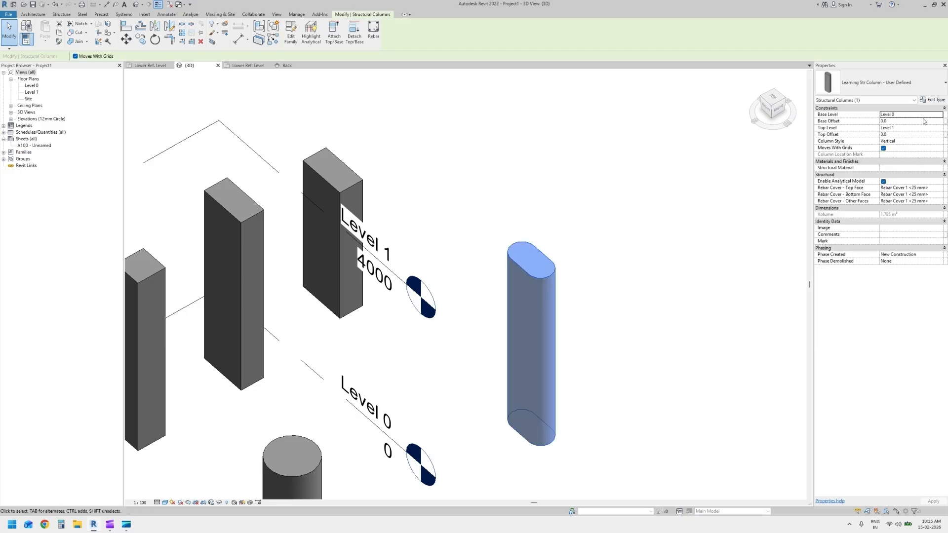
left_click(932, 101)
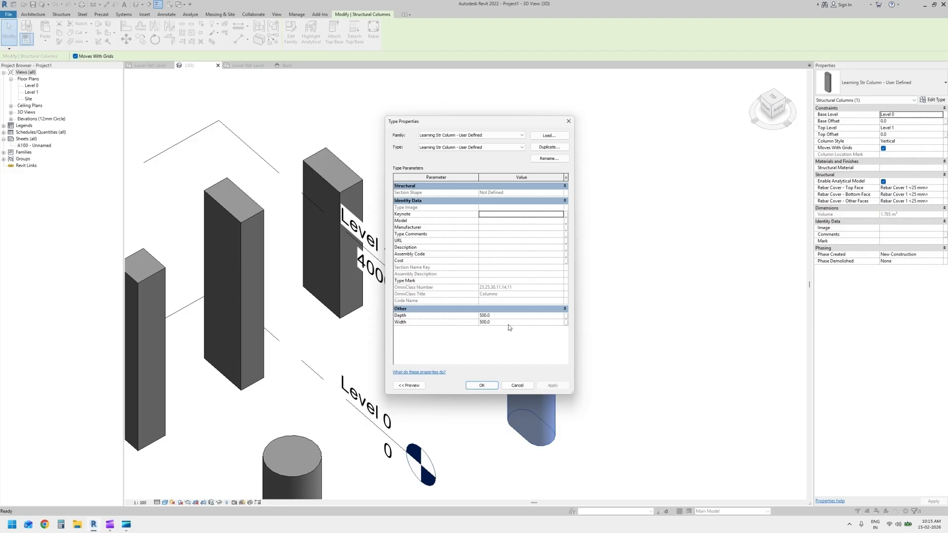
left_click(549, 158)
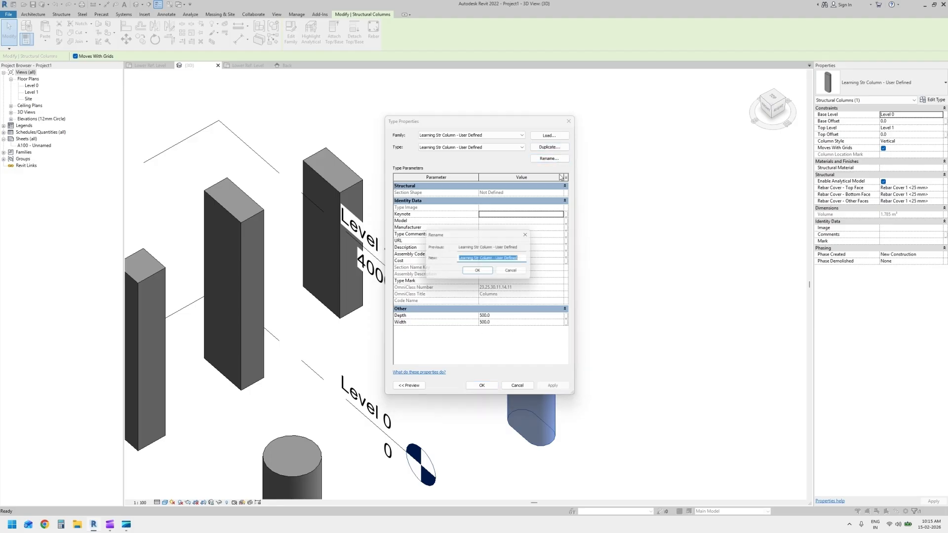
type("500 x 500")
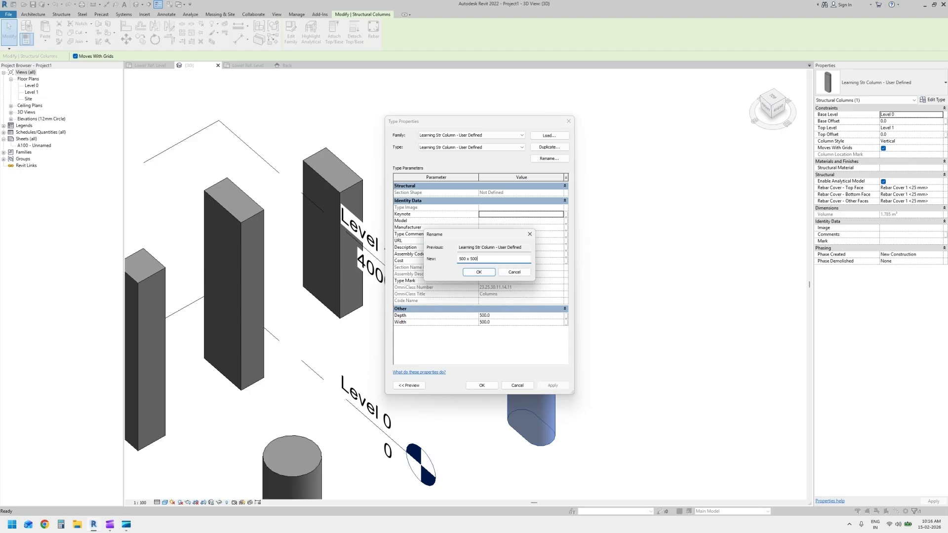
key("Return")
left_click(539, 147)
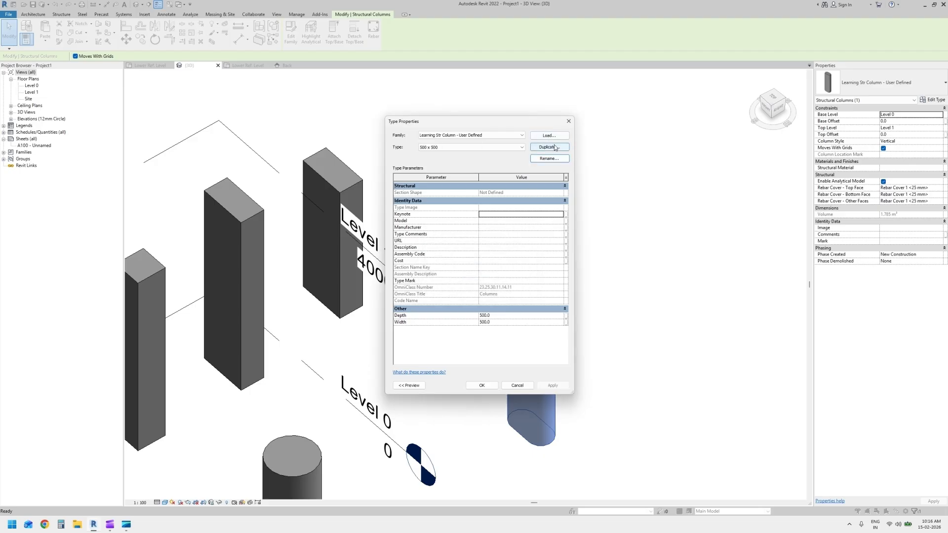
type("100 x 1000")
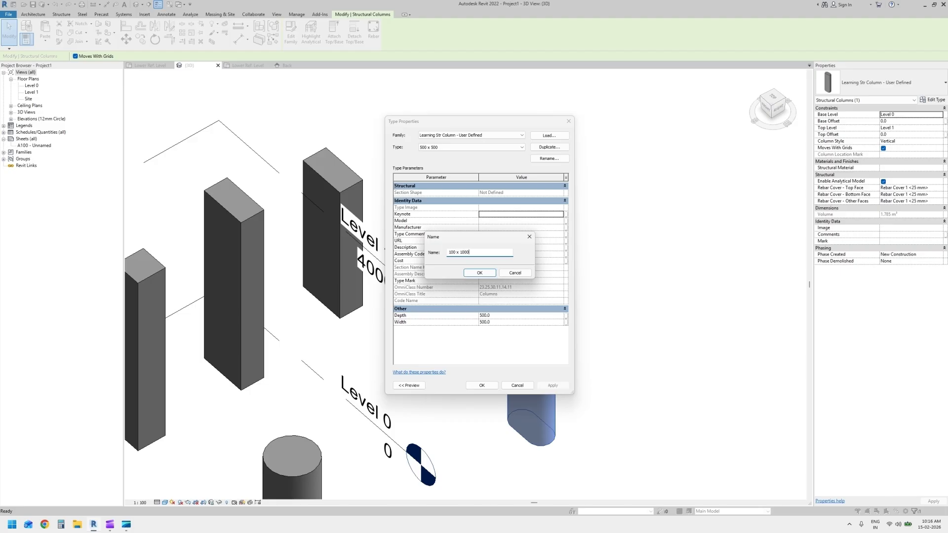
key("Return")
Set the 100 x 1000 type's depth to 100 and width to 1000, and apply it to the capsule column
left_click(502, 315)
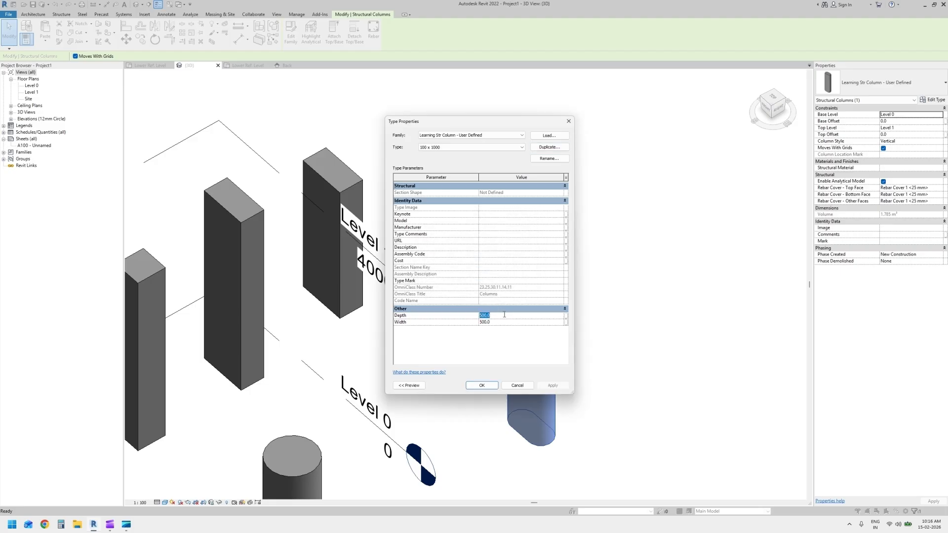
key("Tab")
type("1")
left_click(490, 388)
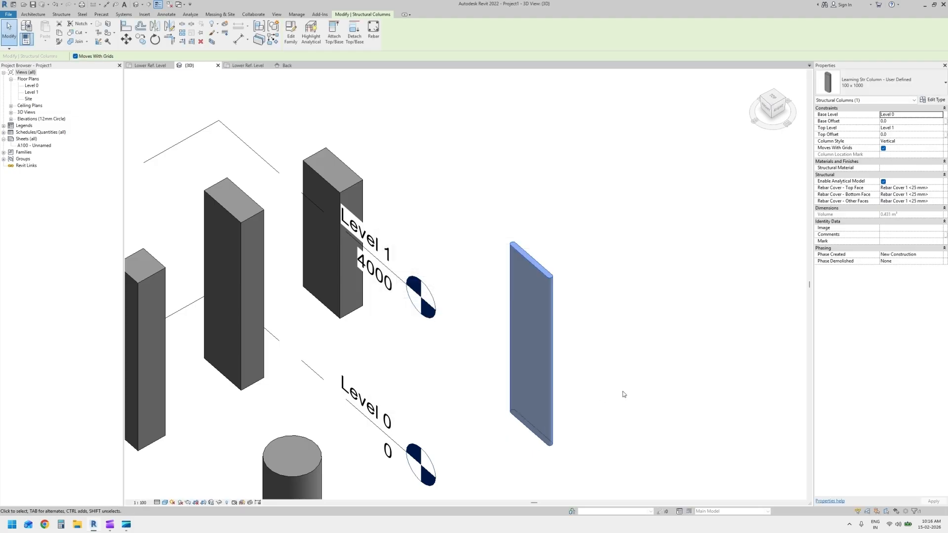
left_click(624, 363)
scroll(632, 381, "up", 6)
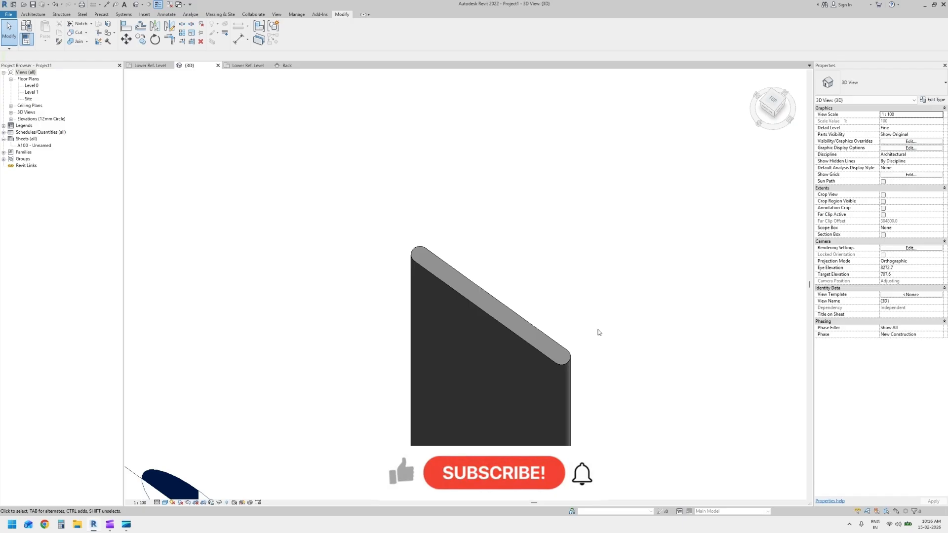
middle_click(637, 328)
middle_click(637, 328)
middle_click_drag(641, 331, 597, 262, "shift")
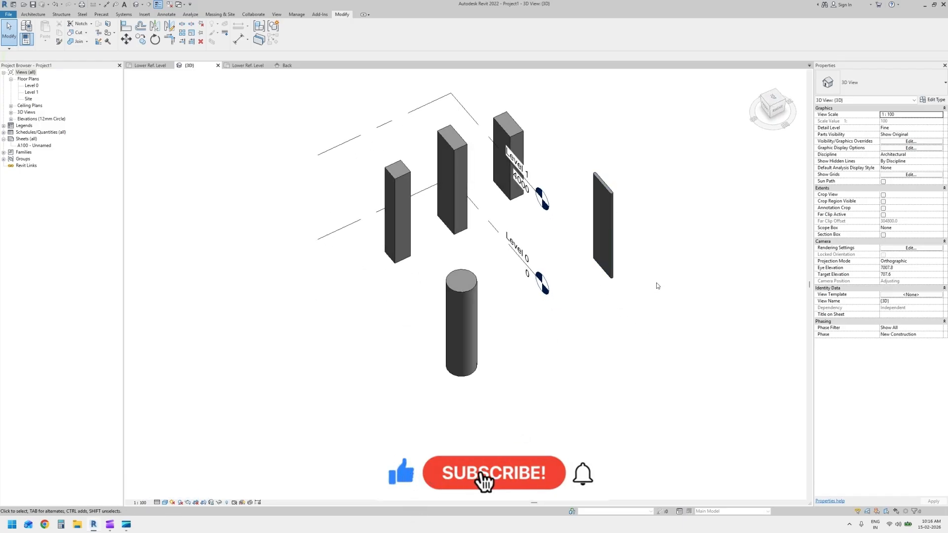
middle_click_drag(657, 286, 666, 330)
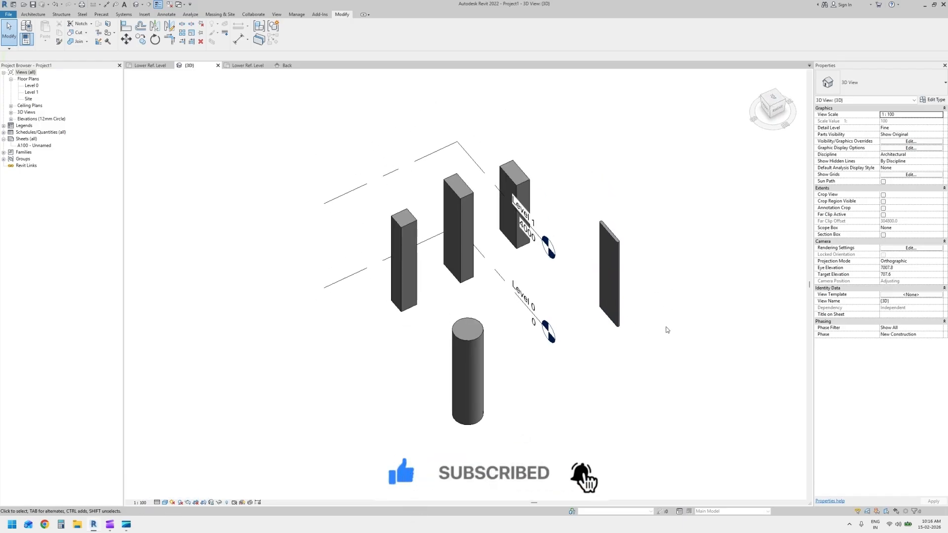